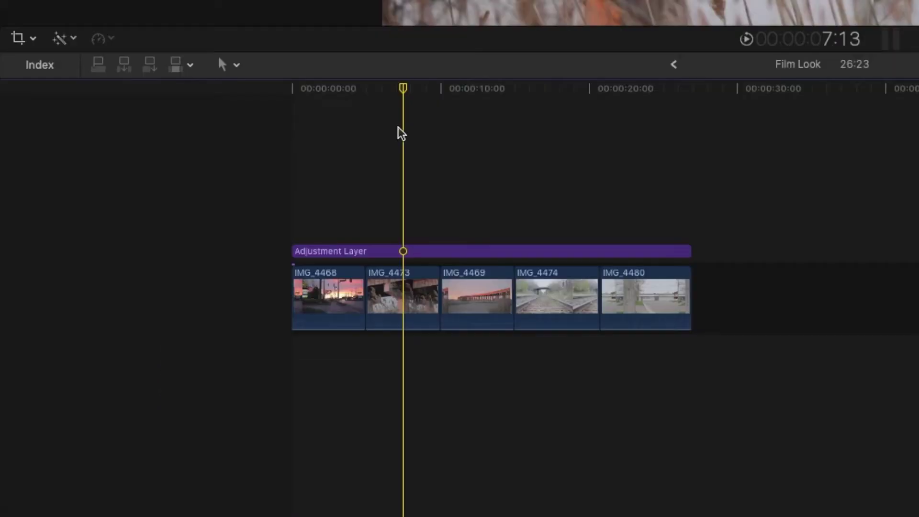
Step: Add a marker at 00:00:07:13 on clip IMG_4473, make it a to-do item and mark it completed
{"action": "left_click", "coordinate": [226, 380]}
{"action": "key", "text": "m"}
{"action": "key", "text": "m"}
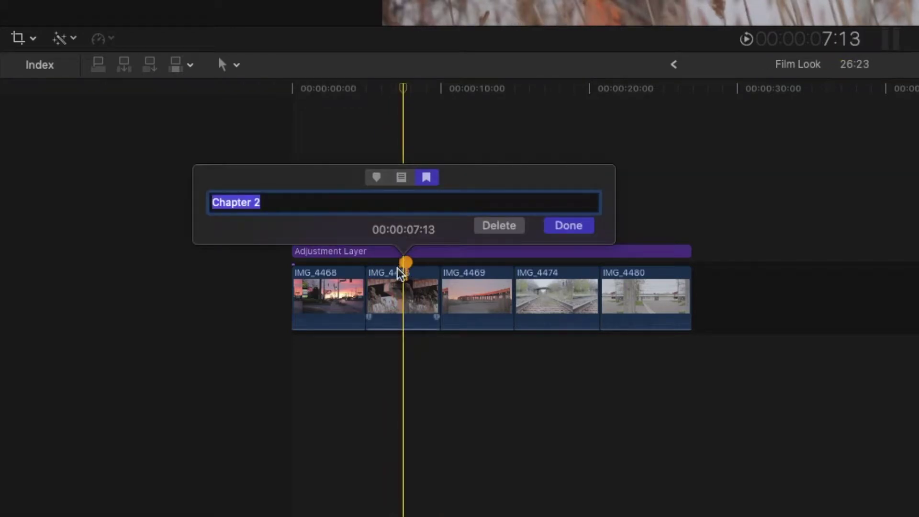
{"action": "left_click", "coordinate": [401, 177]}
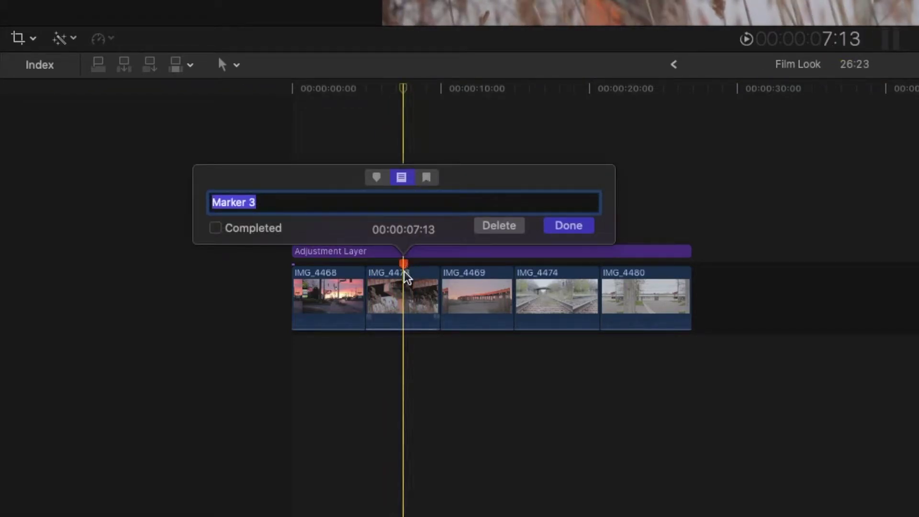
{"action": "left_click", "coordinate": [215, 228]}
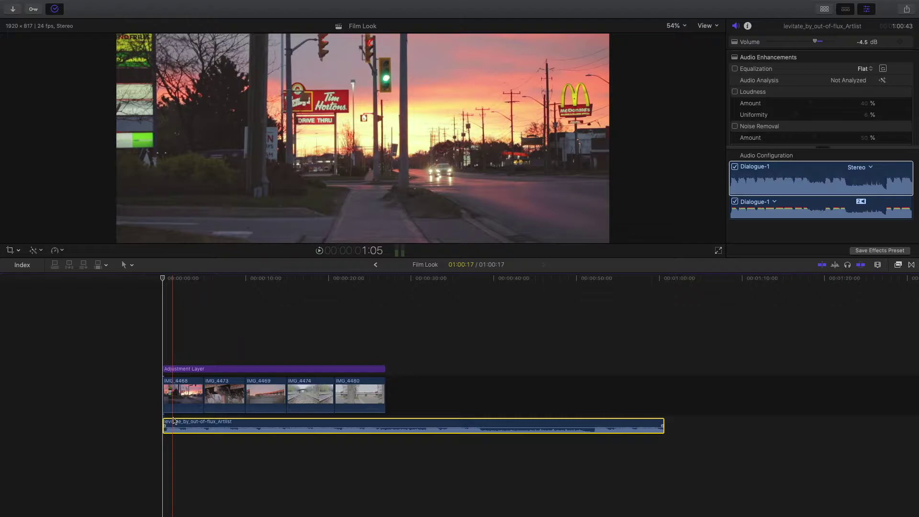
Step: Play the levitate_by_out-of-flux_Artlist music track from the start of the timeline to locate its first beat
{"action": "key", "text": "super+equal"}
{"action": "key", "text": "super+equal"}
{"action": "left_click", "coordinate": [31, 344]}
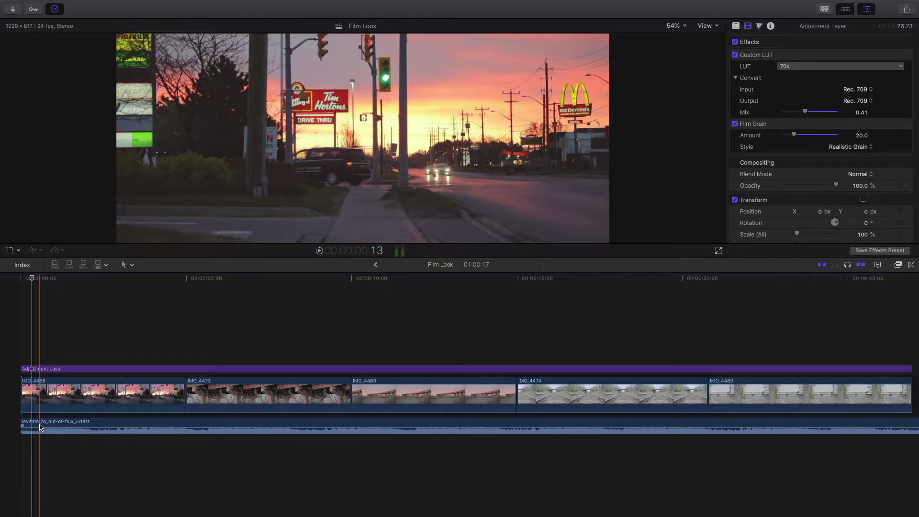
{"action": "left_click", "coordinate": [40, 427]}
{"action": "key", "text": "space"}
{"action": "key", "text": "space"}
{"action": "key", "text": "Home"}
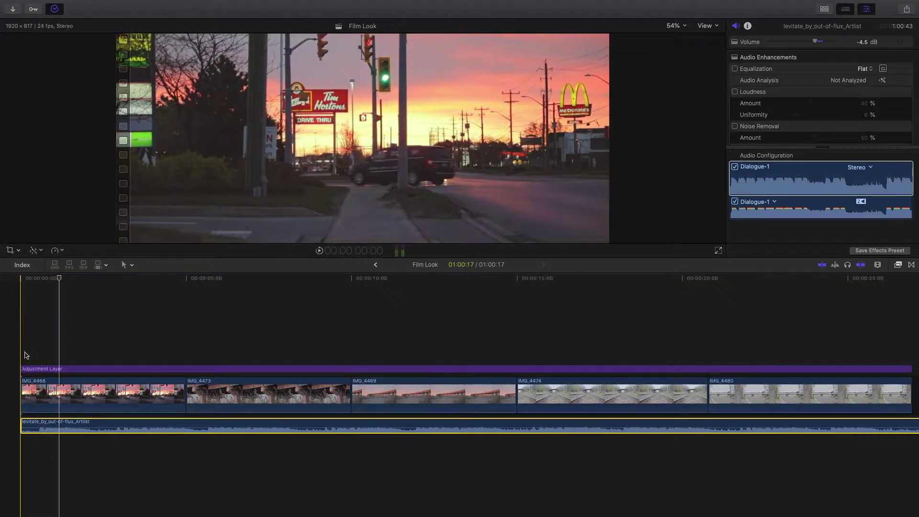
{"action": "key", "text": "space"}
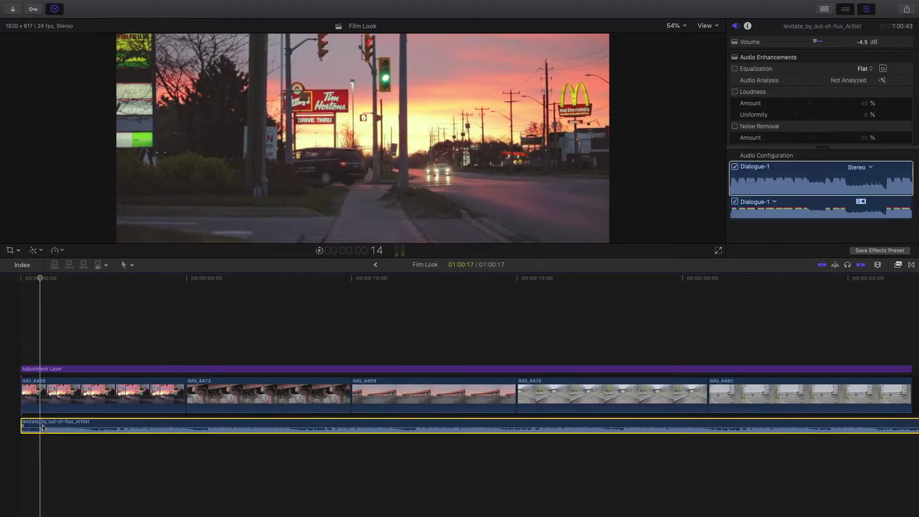
Step: Add markers to the music track on its beats during playback, including at 4:12 and 7:15
{"action": "left_click", "coordinate": [85, 303]}
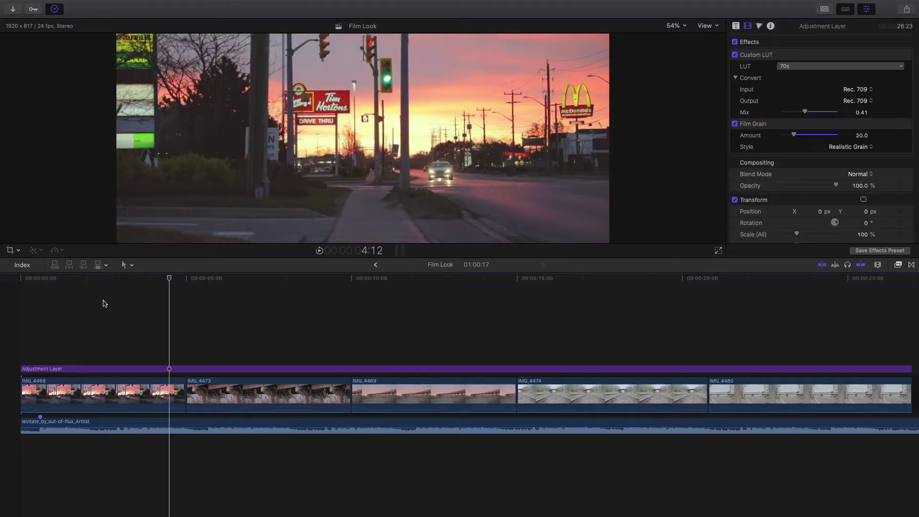
{"action": "key", "text": "space"}
{"action": "key", "text": "m"}
{"action": "key", "text": "space"}
Step: Trim the ends of IMG_4468, IMG_4473 and IMG_4469 to the music markers at 4:12, 7:15 and the last beat marker
{"action": "left_click", "coordinate": [38, 390]}
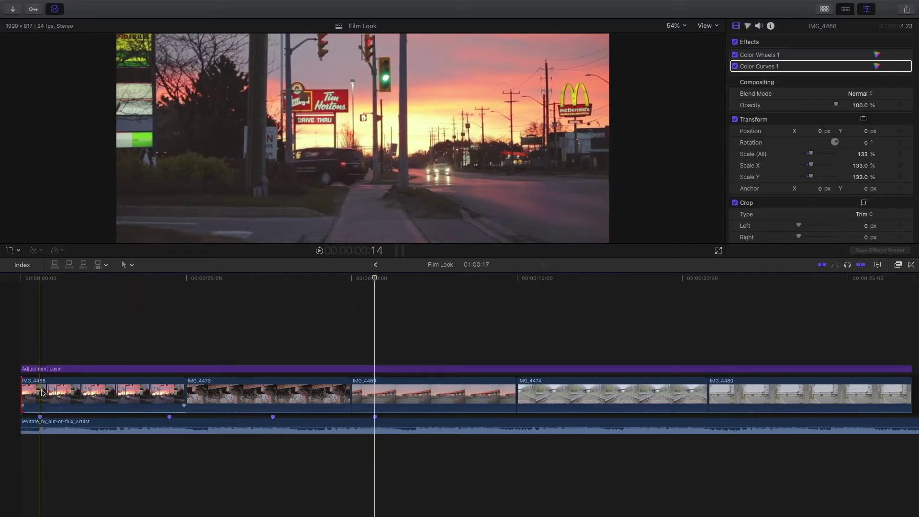
{"action": "left_click", "coordinate": [171, 367]}
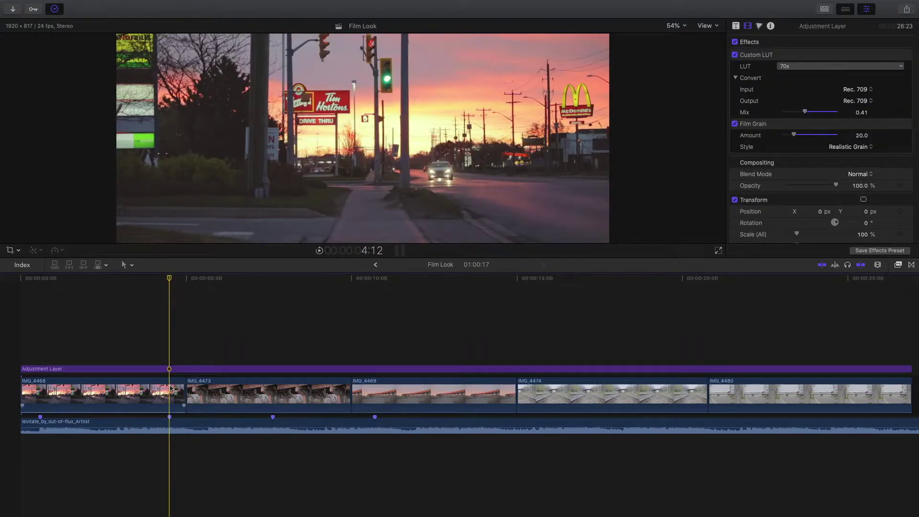
{"action": "left_click", "coordinate": [171, 388]}
{"action": "key", "text": "alt+bracketright"}
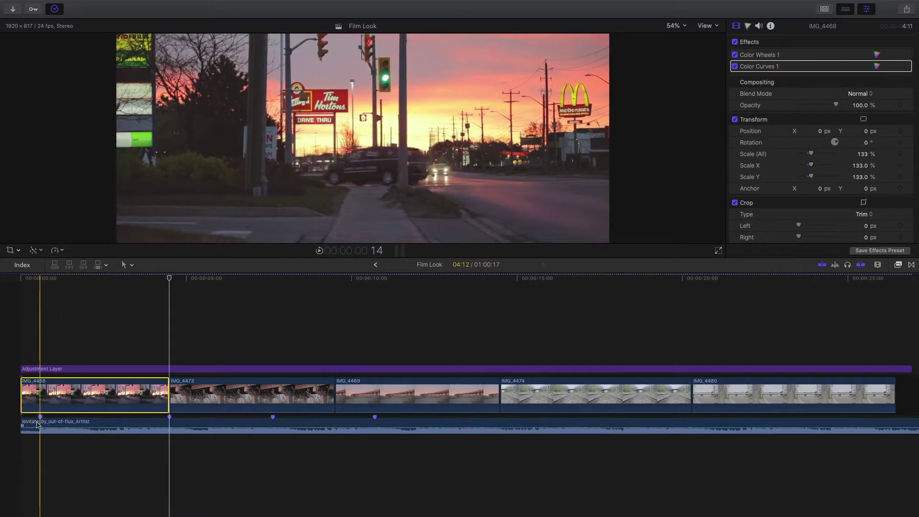
{"action": "left_click", "coordinate": [273, 389]}
{"action": "key", "text": "alt+bracketright"}
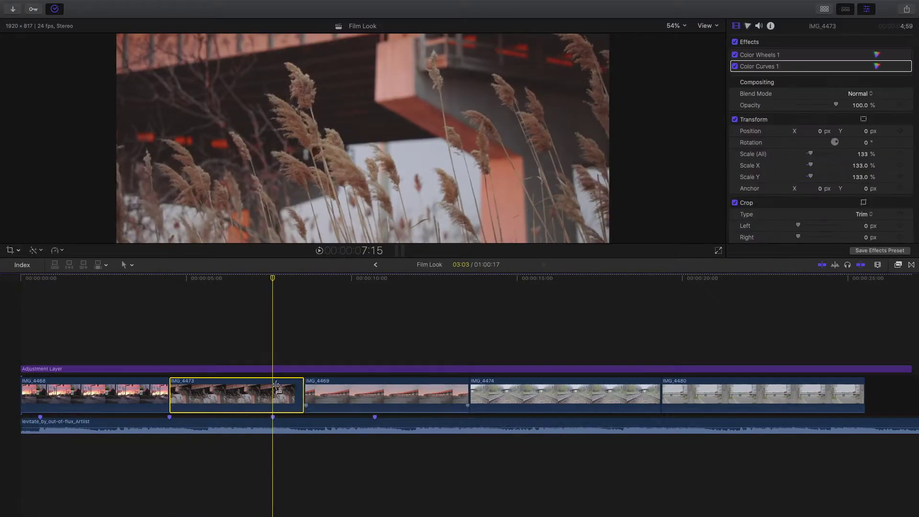
{"action": "left_click", "coordinate": [374, 389]}
{"action": "key", "text": "alt+bracketright"}
Step: Play back the trimmed edit from the start to check the cuts against the music
{"action": "left_click", "coordinate": [20, 345]}
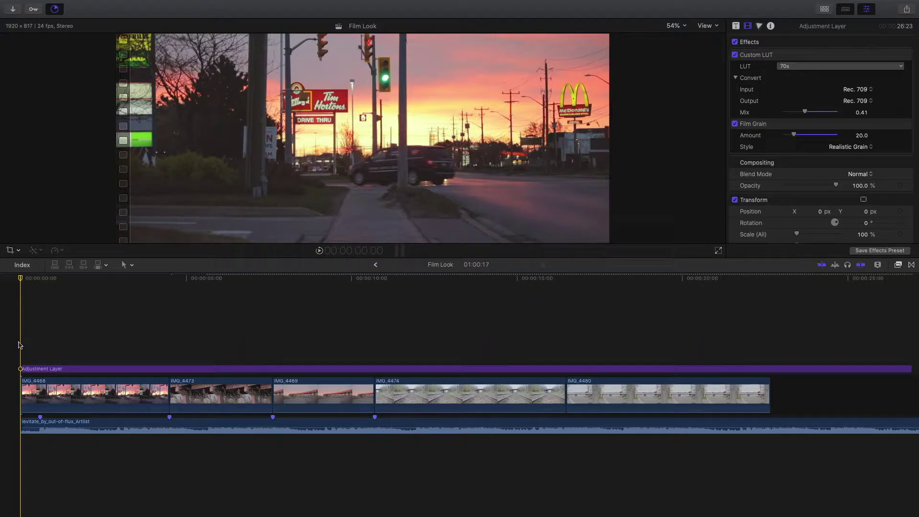
{"action": "key", "text": "space"}
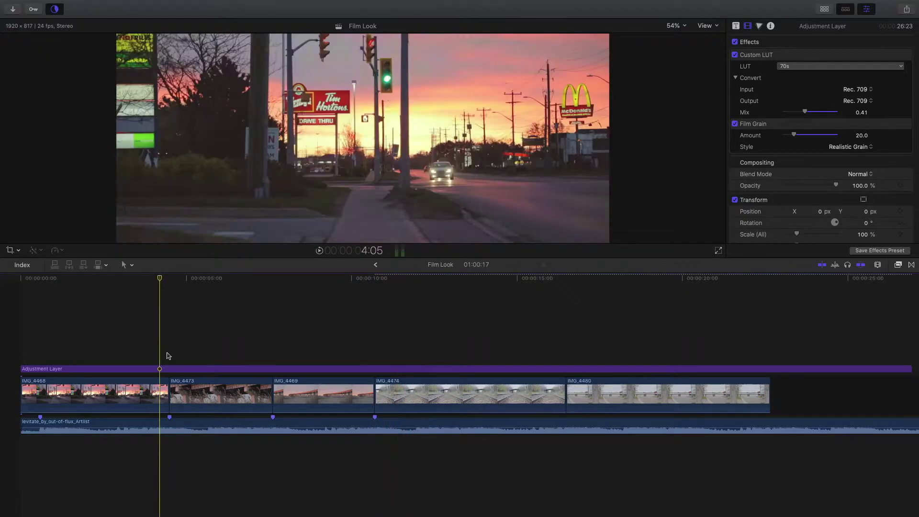
{"action": "left_click", "coordinate": [233, 434]}
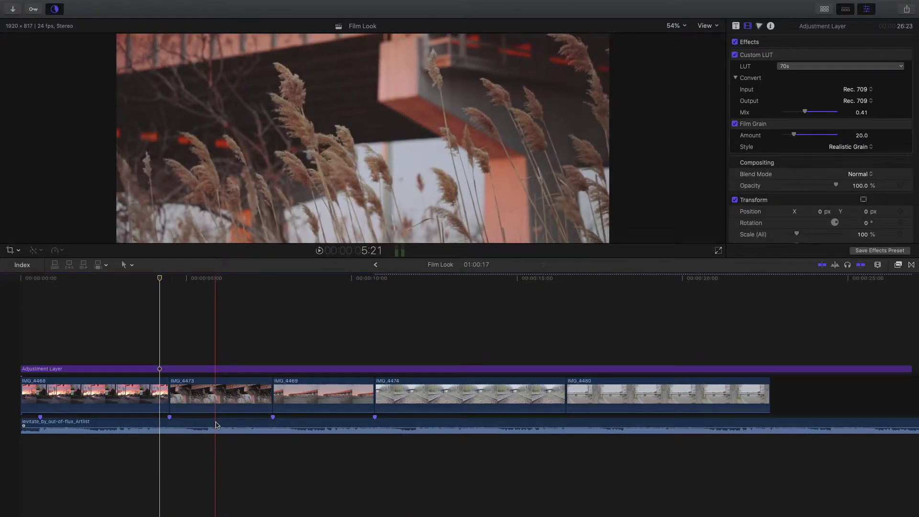
Step: Add a standard marker at 00:00:05:00, where clip IMG_4473 begins
{"action": "key", "text": "shift+z"}
{"action": "left_click", "coordinate": [46, 389]}
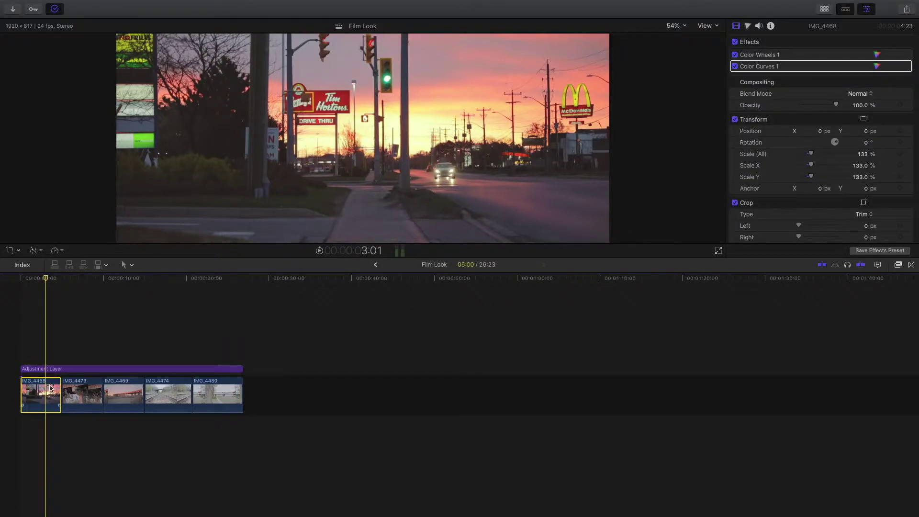
{"action": "mouse_move", "coordinate": [45, 280]}
{"action": "left_mouse_down"}
{"action": "mouse_move", "coordinate": [35, 279]}
{"action": "mouse_move", "coordinate": [61, 282]}
{"action": "left_mouse_up"}
{"action": "left_click", "coordinate": [69, 389]}
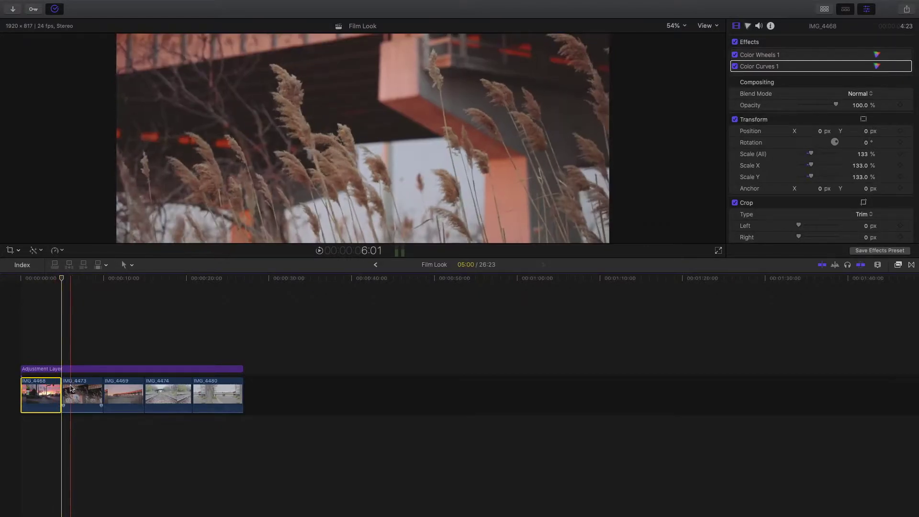
{"action": "key", "text": "l"}
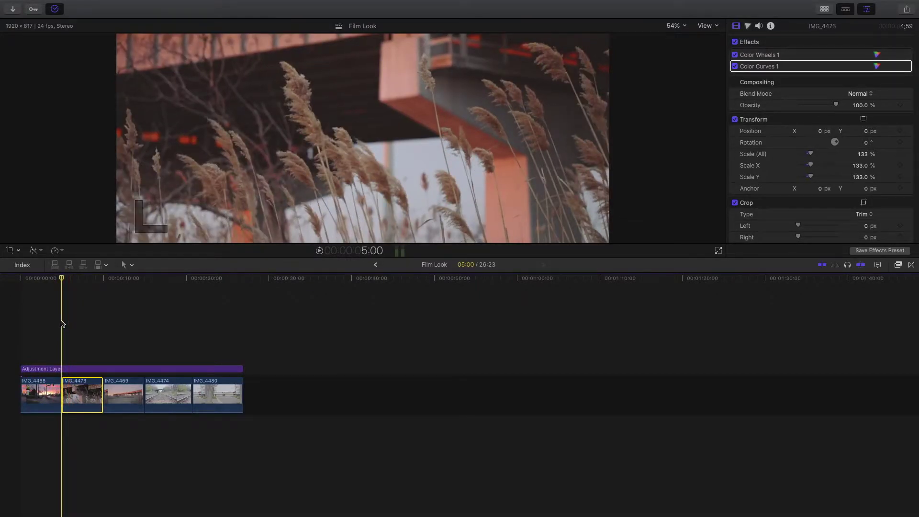
{"action": "key", "text": "m"}
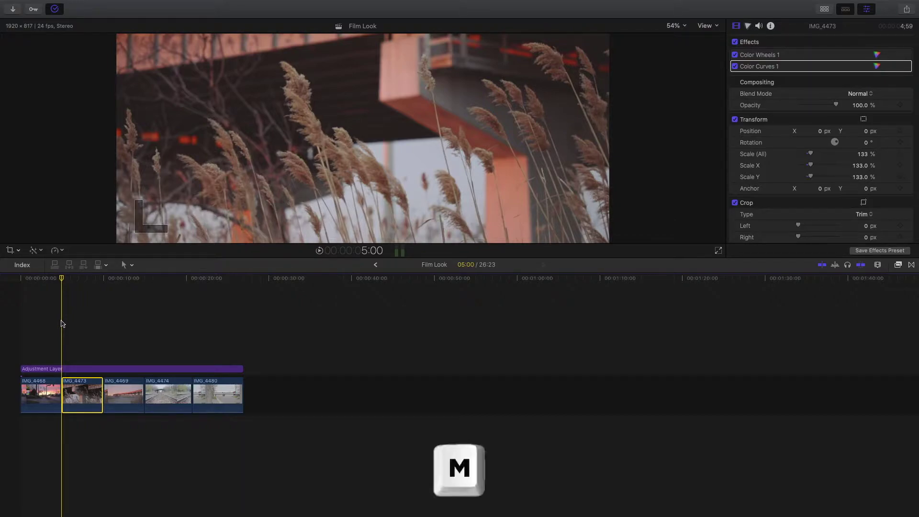
{"action": "key", "text": "m"}
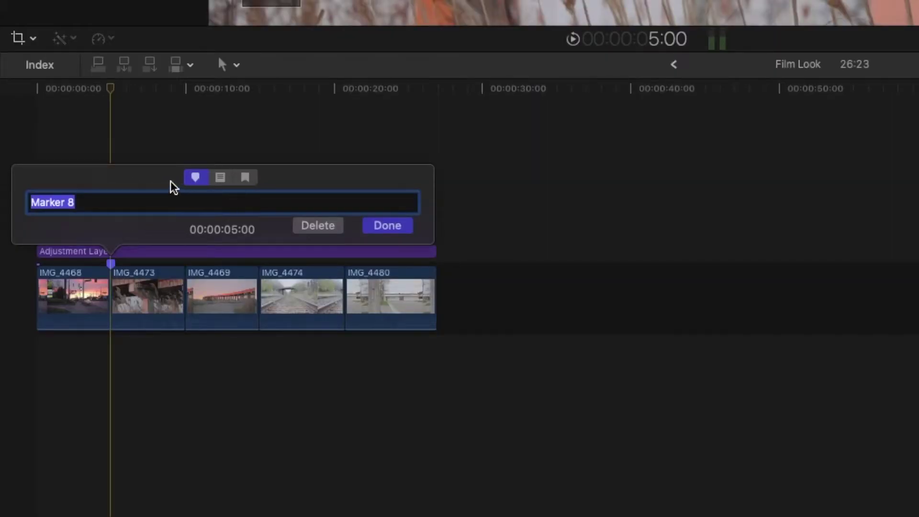
{"action": "key", "text": "Return"}
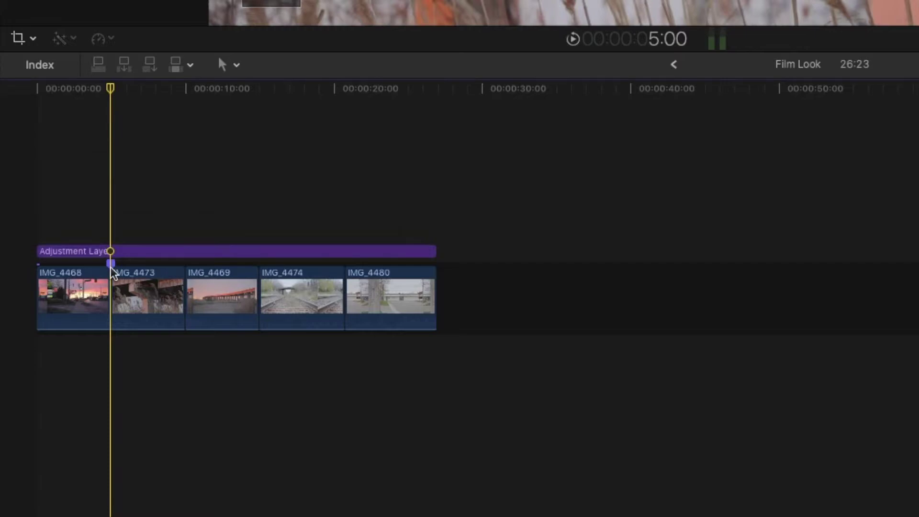
Step: Turn the 5:00 marker into a chapter marker named Edit and set its thumbnail frame near the end of IMG_4469
{"action": "double_click", "coordinate": [111, 264]}
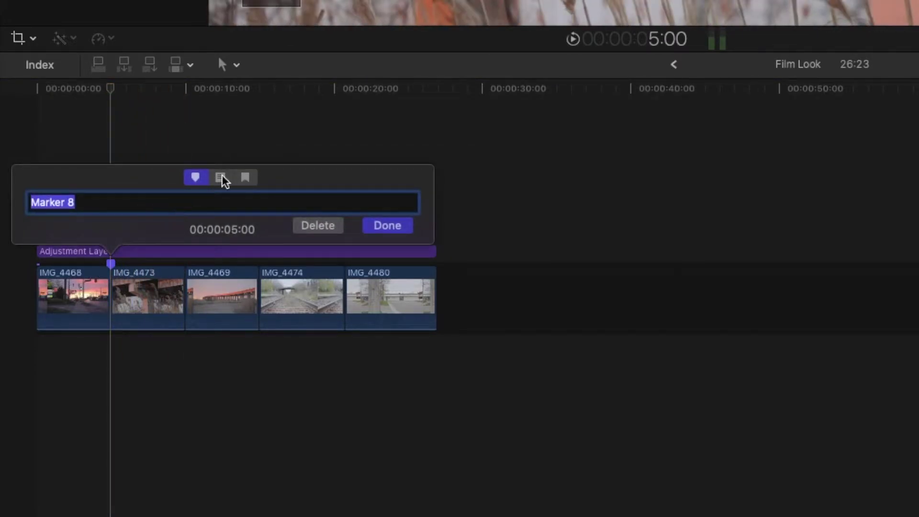
{"action": "left_click", "coordinate": [248, 182]}
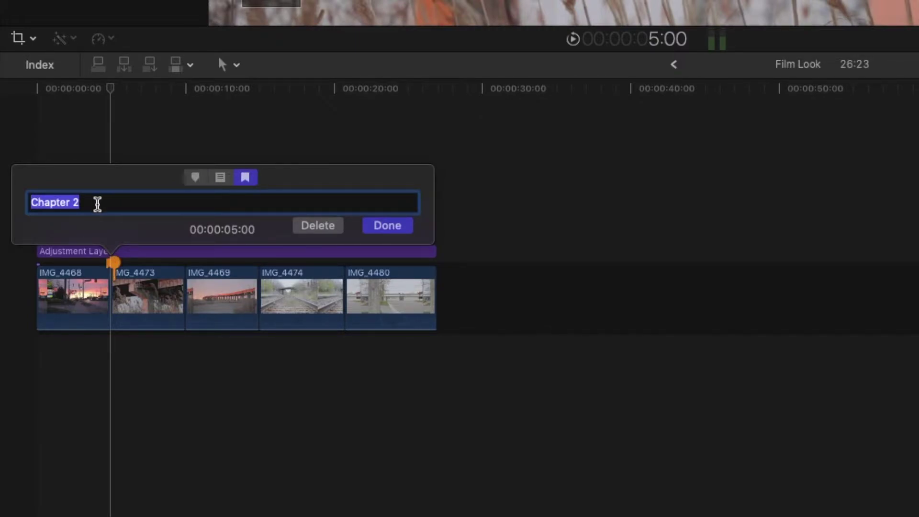
{"action": "type", "text": "Edit"}
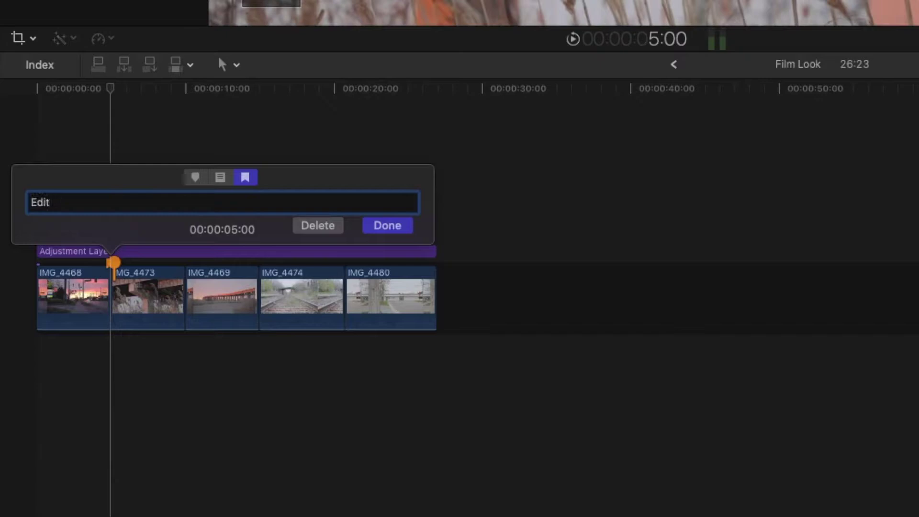
{"action": "left_click", "coordinate": [389, 229]}
{"action": "mouse_move", "coordinate": [114, 264]}
{"action": "left_mouse_down"}
{"action": "mouse_move", "coordinate": [271, 276]}
{"action": "mouse_move", "coordinate": [241, 275]}
{"action": "left_mouse_up"}
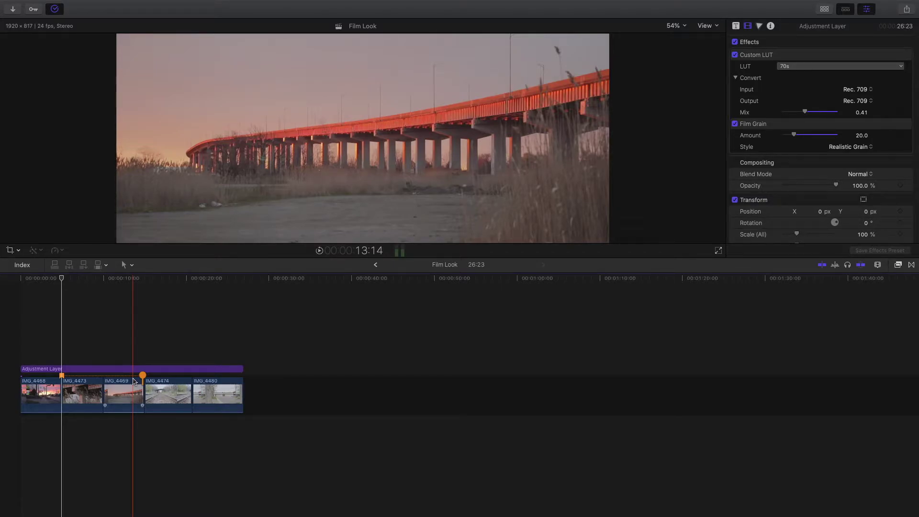
Step: Add a chapter marker midway through IMG_4474 and set its thumbnail frame at the end of that clip
{"action": "left_click", "coordinate": [166, 336]}
{"action": "key", "text": "alt+m"}
{"action": "left_click", "coordinate": [179, 327]}
{"action": "left_click", "coordinate": [135, 341]}
{"action": "triple_click", "coordinate": [92, 340]}
{"action": "key", "text": "Return"}
{"action": "mouse_move", "coordinate": [168, 376]}
{"action": "left_mouse_down"}
{"action": "mouse_move", "coordinate": [222, 378]}
{"action": "mouse_move", "coordinate": [192, 377]}
{"action": "left_mouse_up"}
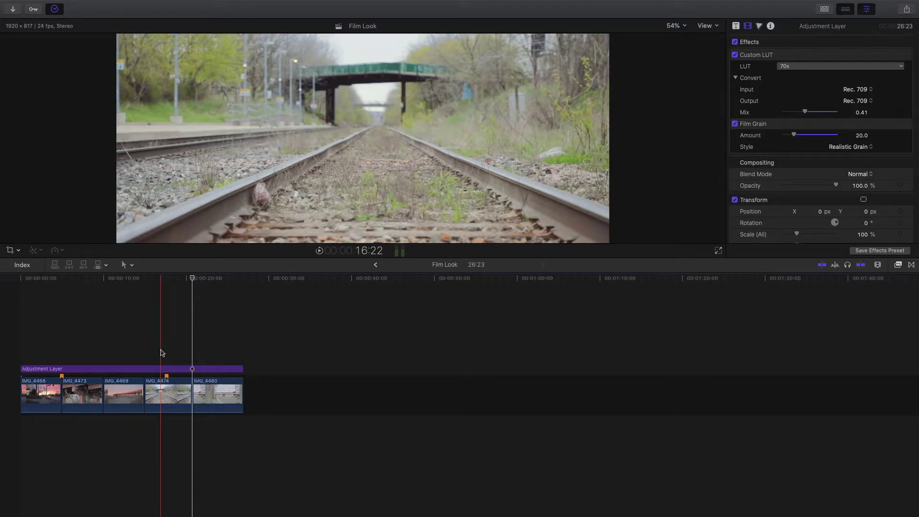
Step: Add a to-do marker named Driving Sound EFX at 00:00:02:07 on clip IMG_4468
{"action": "left_click", "coordinate": [20, 343]}
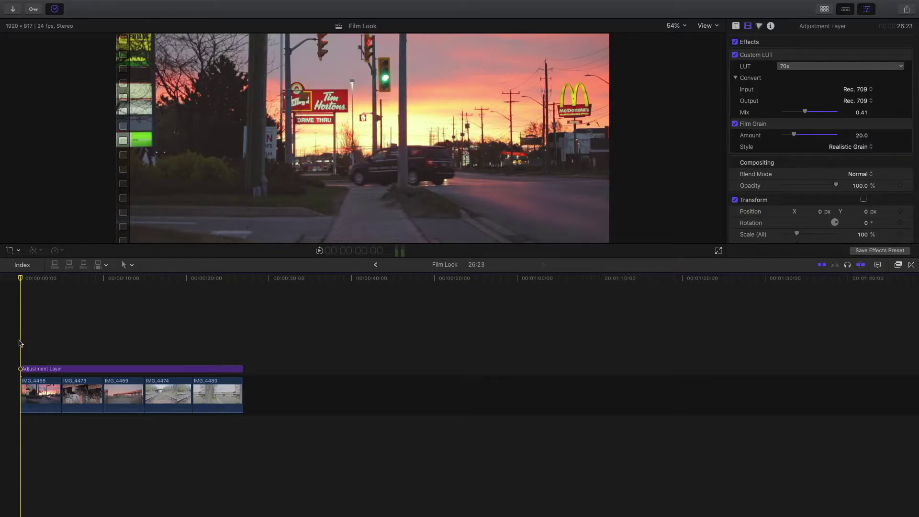
{"action": "key", "text": "space"}
{"action": "key", "text": "space"}
{"action": "left_click", "coordinate": [38, 392]}
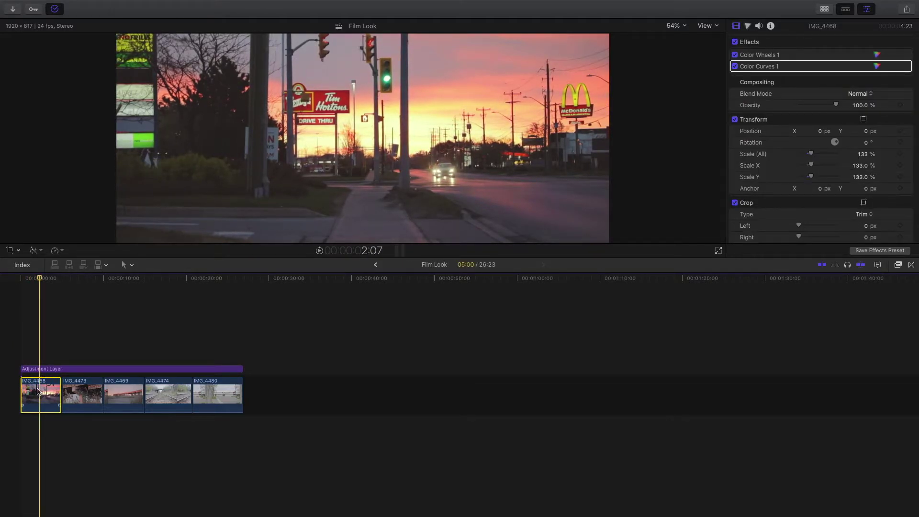
{"action": "key", "text": "m"}
{"action": "key", "text": "m"}
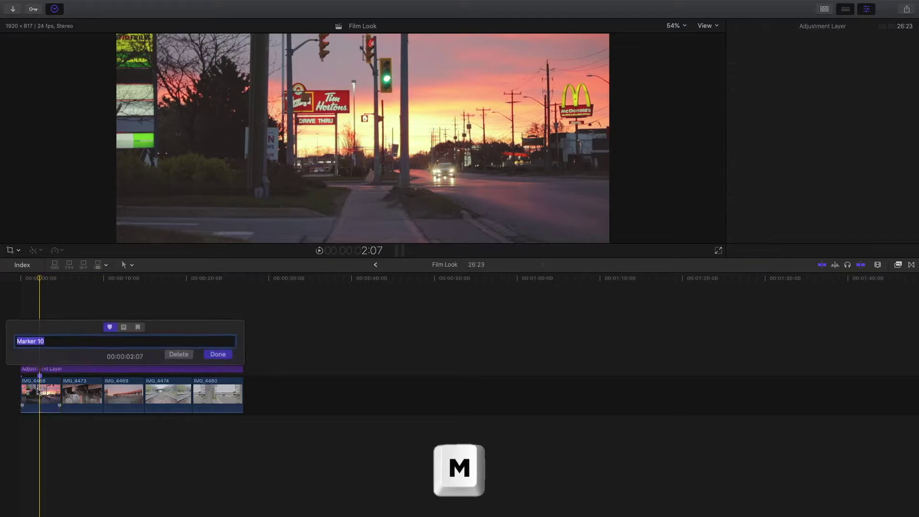
{"action": "type", "text": "Driving Sound EFX"}
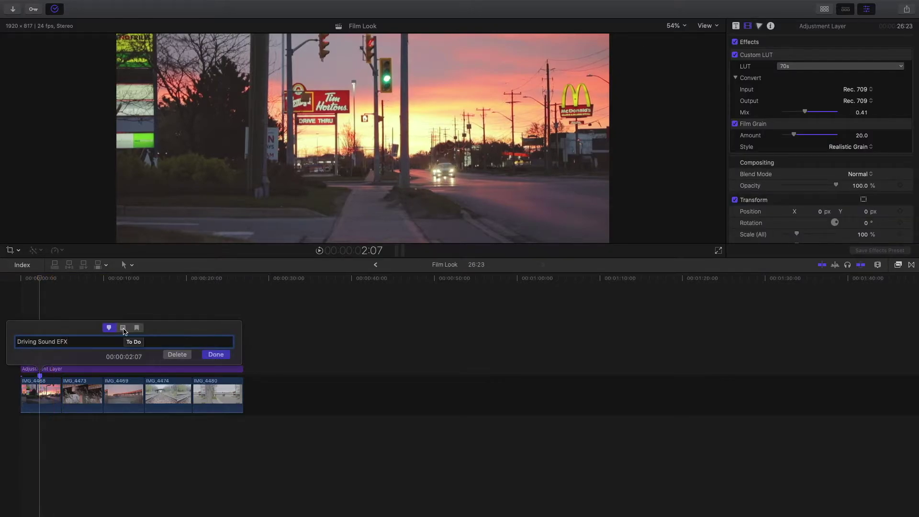
{"action": "left_click", "coordinate": [123, 328]}
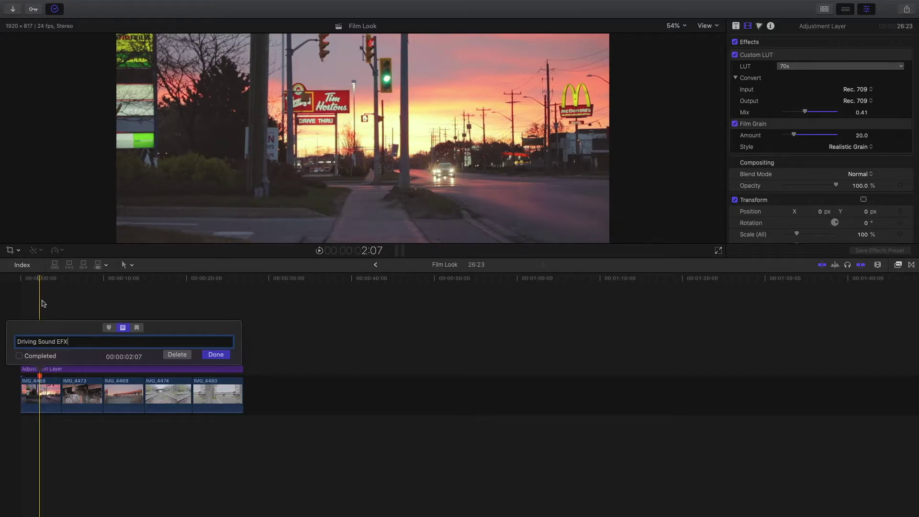
Step: Add a to-do marker named Wind Sound EFX at 00:00:06:11 on clip IMG_4473
{"action": "left_click", "coordinate": [77, 389]}
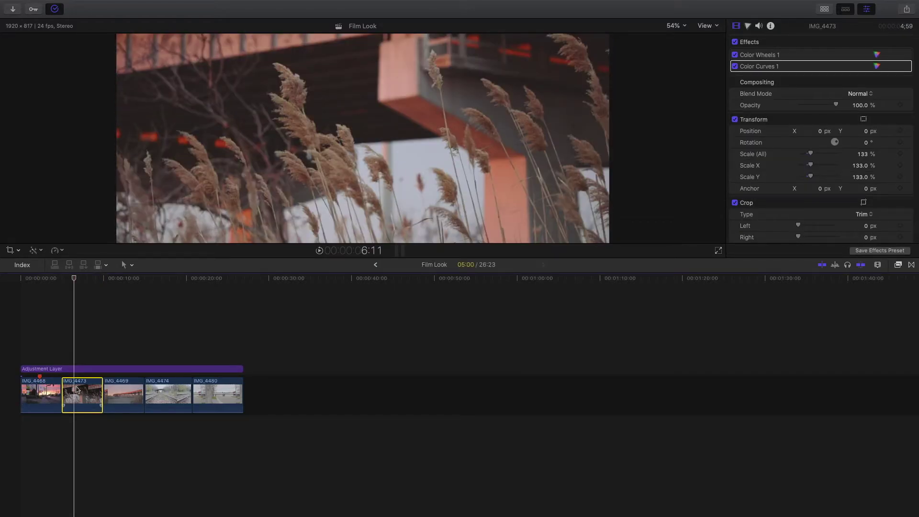
{"action": "left_click", "coordinate": [77, 369]}
{"action": "key", "text": "alt+m"}
{"action": "type", "text": "Wind Sound EFX"}
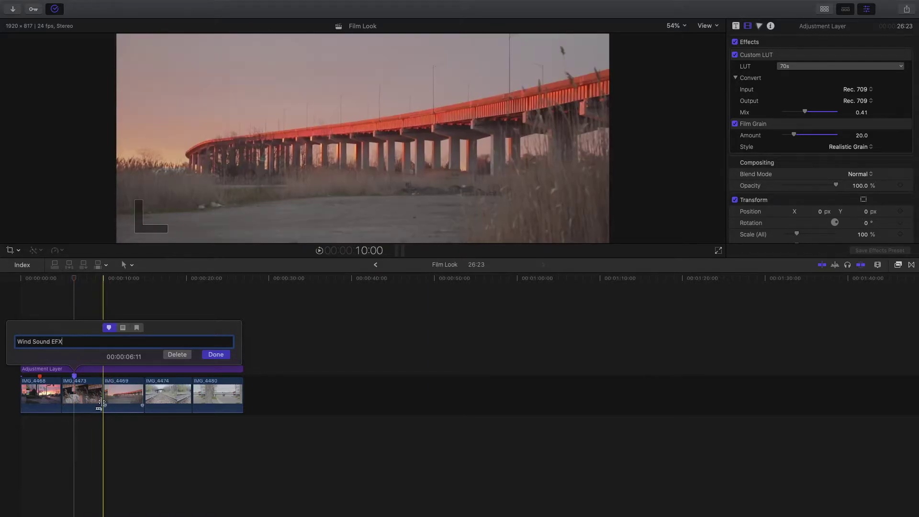
{"action": "left_click", "coordinate": [123, 328]}
{"action": "left_click", "coordinate": [216, 354]}
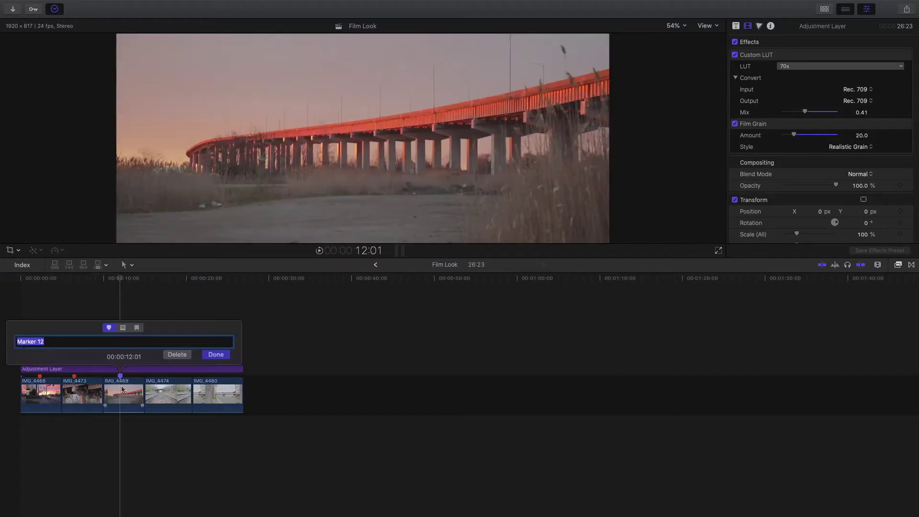
Step: Name the marker at 00:00:12:01 on IMG_4469 Ken Burns Out and make it a to-do item
{"action": "type", "text": "Ken Burns Out"}
{"action": "left_click", "coordinate": [122, 327]}
{"action": "key", "text": "Return"}
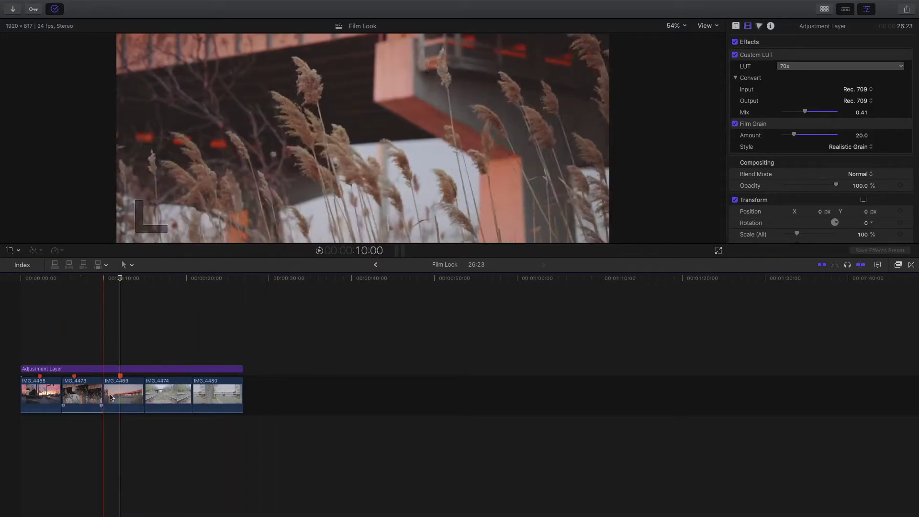
Step: Mark the Driving Sound EFX to-do marker on clip IMG_4468 as completed
{"action": "left_click", "coordinate": [40, 379]}
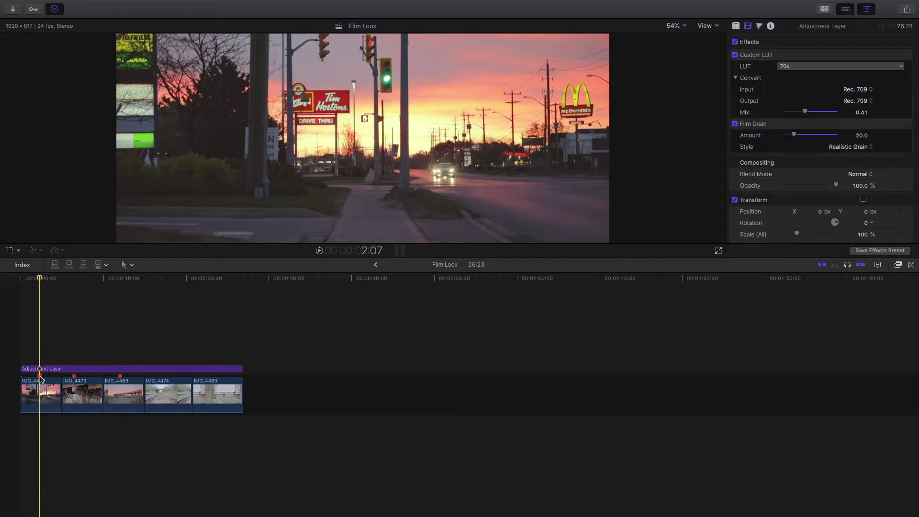
{"action": "double_click", "coordinate": [40, 377]}
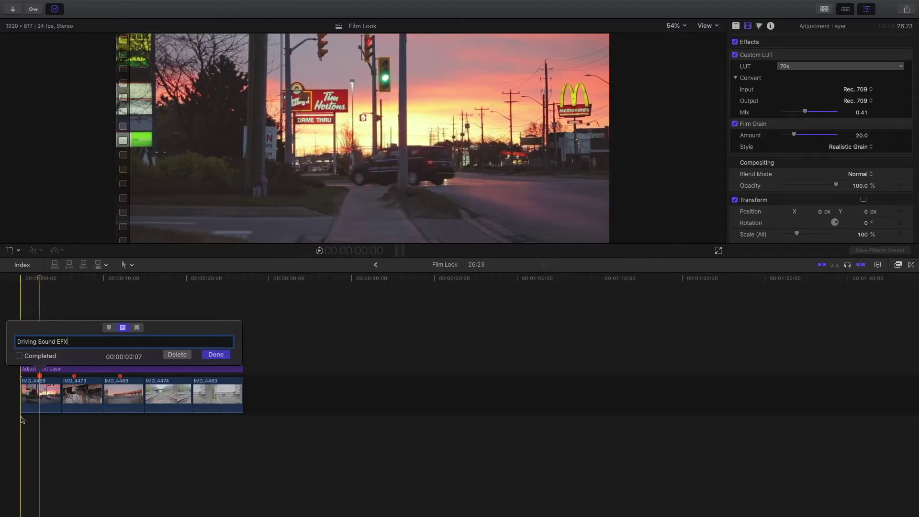
{"action": "left_click", "coordinate": [19, 357]}
{"action": "key", "text": "Return"}
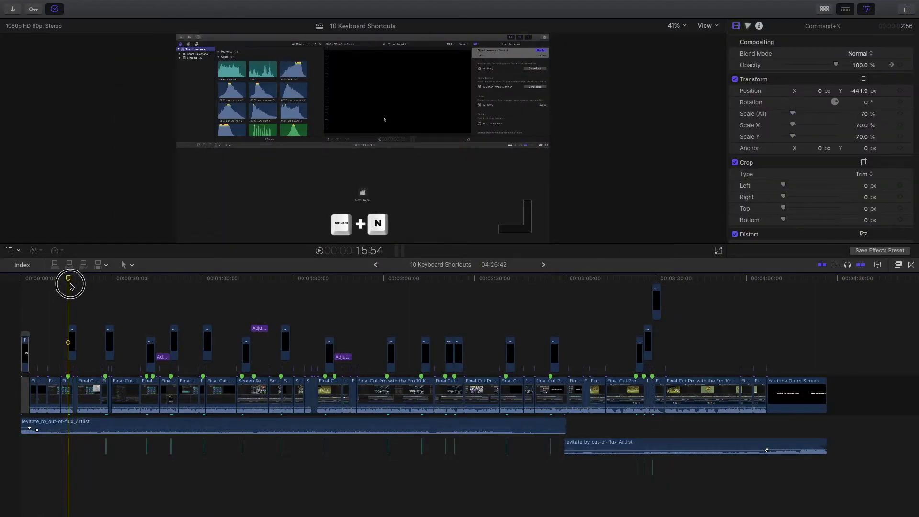
Step: Review the notes of the to-do markers at 00:00:15:38 and 00:00:28:02 in the 10 Keyboard Shortcuts project
{"action": "key", "text": "shift+m"}
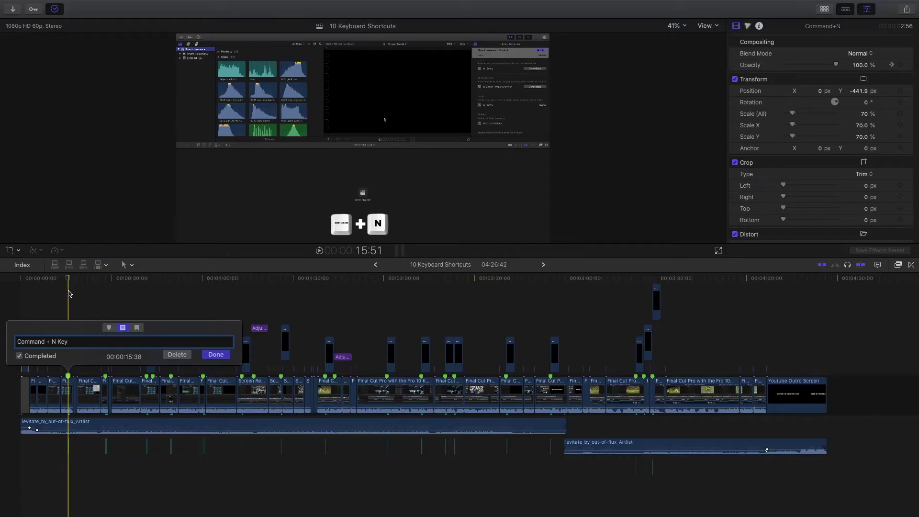
{"action": "left_click", "coordinate": [70, 293]}
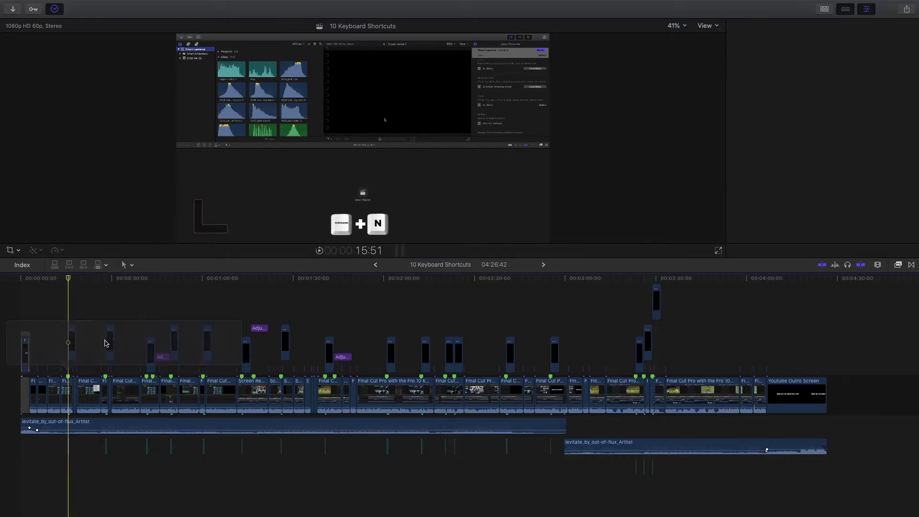
{"action": "double_click", "coordinate": [105, 377]}
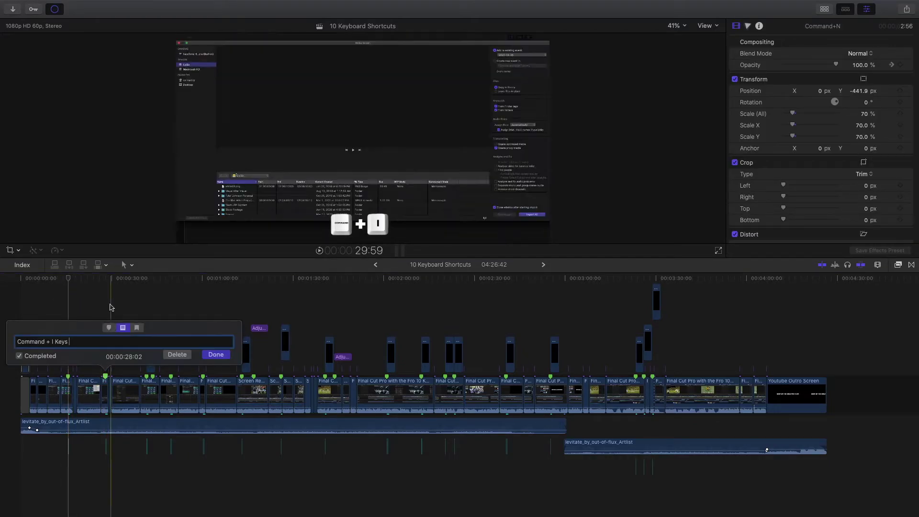
{"action": "double_click", "coordinate": [68, 377]}
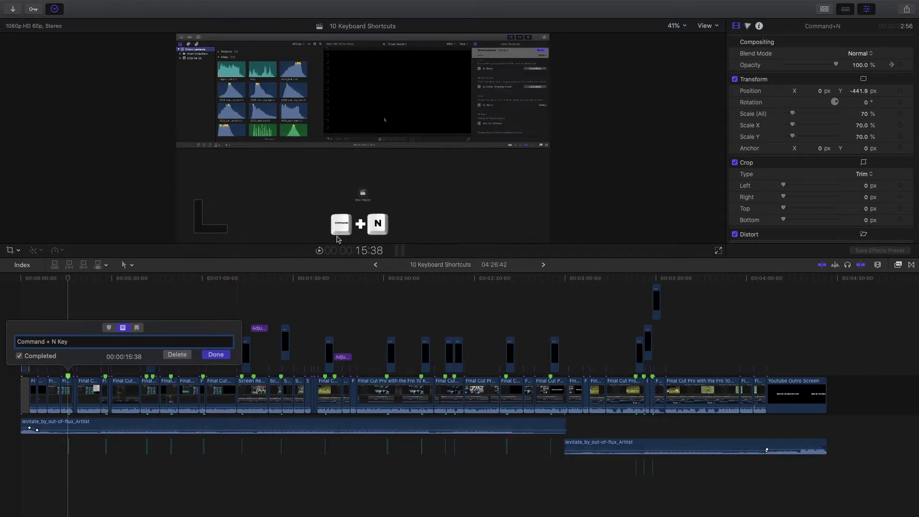
{"action": "left_click", "coordinate": [68, 306]}
{"action": "double_click", "coordinate": [105, 377]}
Step: Read the note of the to-do marker at 00:00:43:43 and play that part of the 10 Keyboard Shortcuts timeline
{"action": "left_click", "coordinate": [146, 377]}
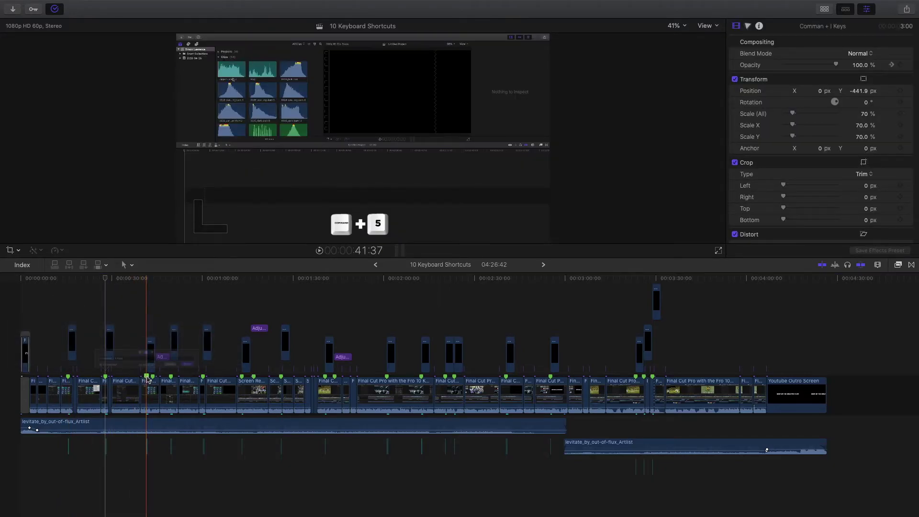
{"action": "double_click", "coordinate": [153, 377]}
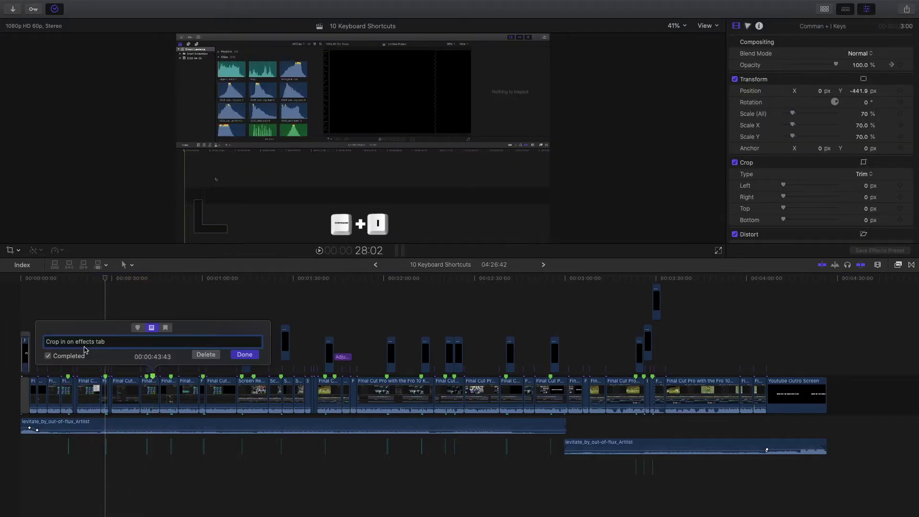
{"action": "left_click", "coordinate": [153, 295]}
{"action": "left_click", "coordinate": [150, 348]}
{"action": "key", "text": "space"}
{"action": "left_click", "coordinate": [198, 321]}
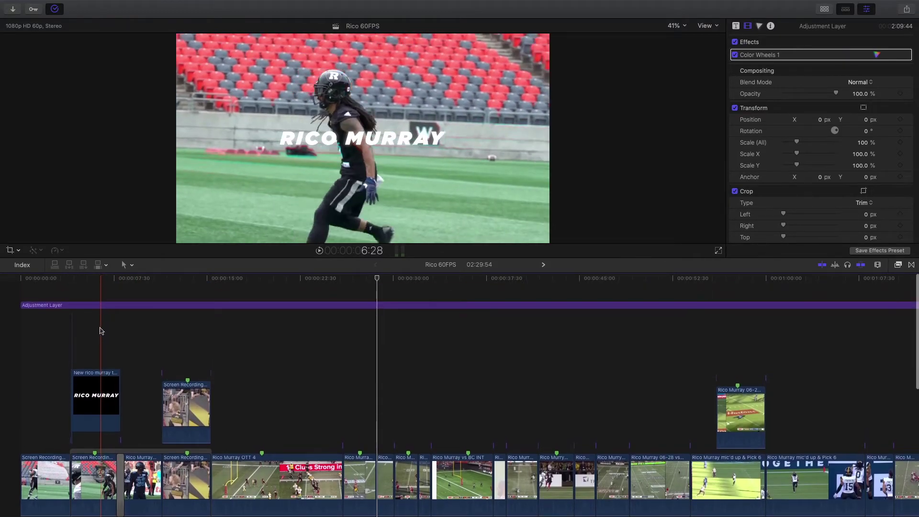
Step: Review the completed to-do markers on the opening clips of the Rico 60FPS project, through the Rico Murray OTT 4 clip
{"action": "left_click", "coordinate": [101, 329]}
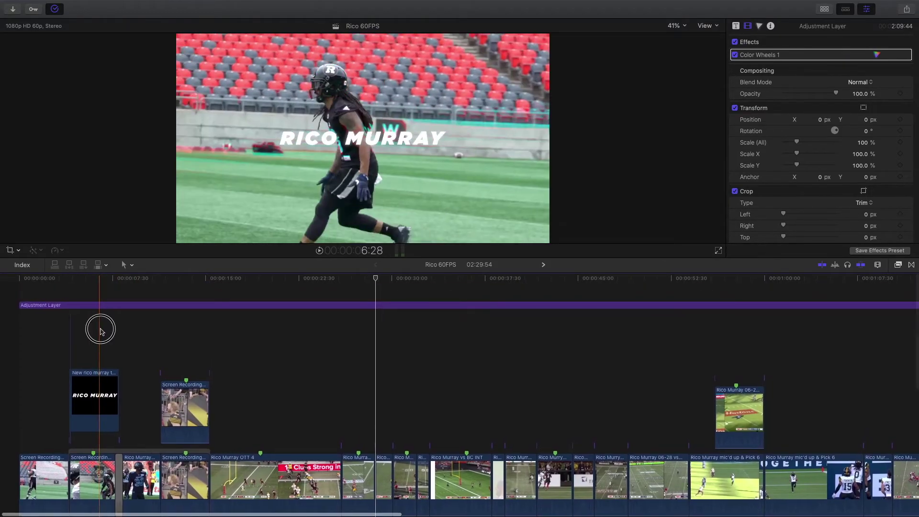
{"action": "left_click", "coordinate": [93, 422]}
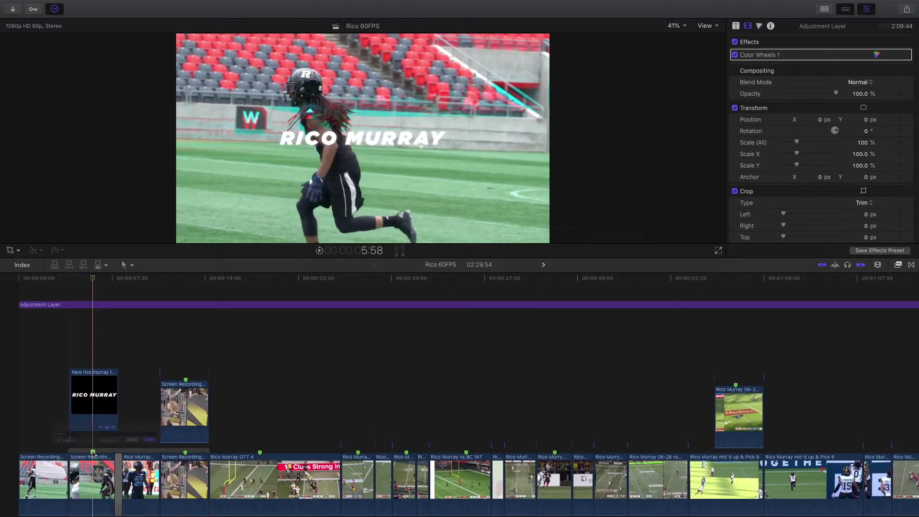
{"action": "left_click_drag", "start_coordinate": [94, 453], "coordinate": [185, 378]}
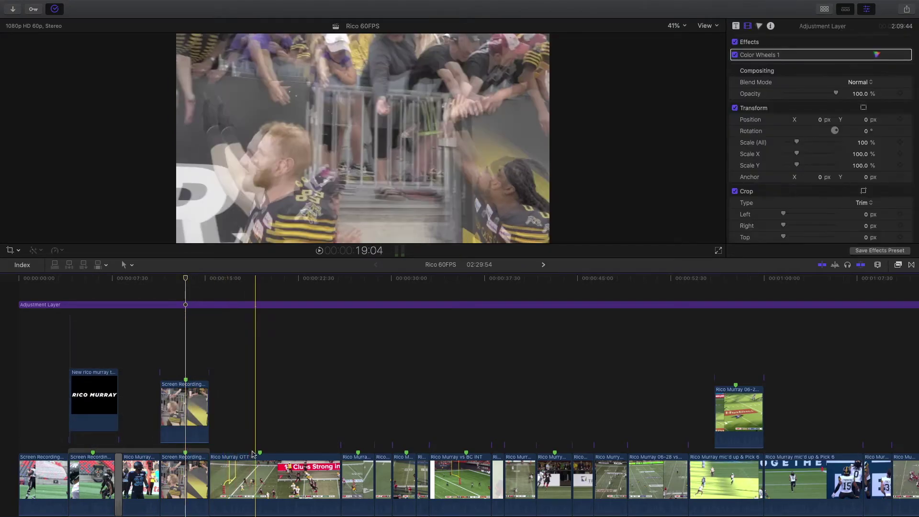
{"action": "double_click", "coordinate": [260, 453]}
{"action": "left_click", "coordinate": [351, 429]}
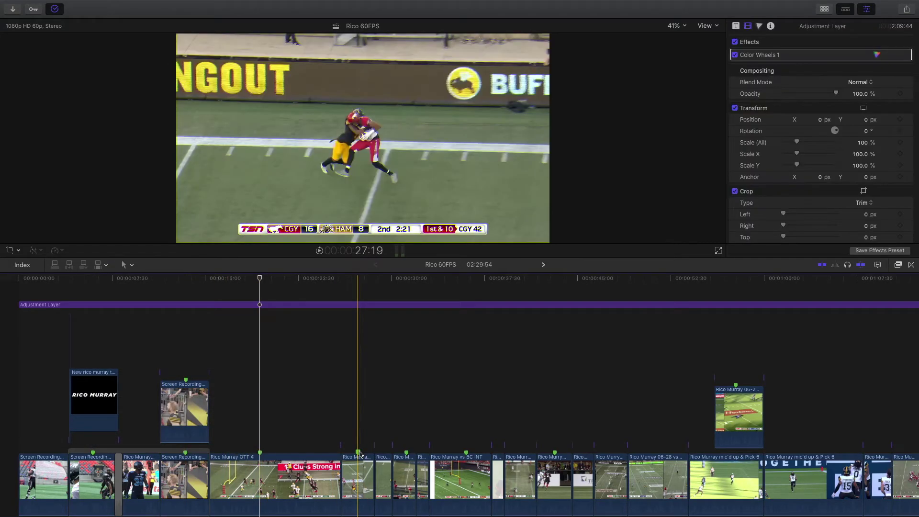
Step: Open the Tackle Sound EFX to-do marker at 00:00:27:19 and set it back to incomplete
{"action": "double_click", "coordinate": [359, 452]}
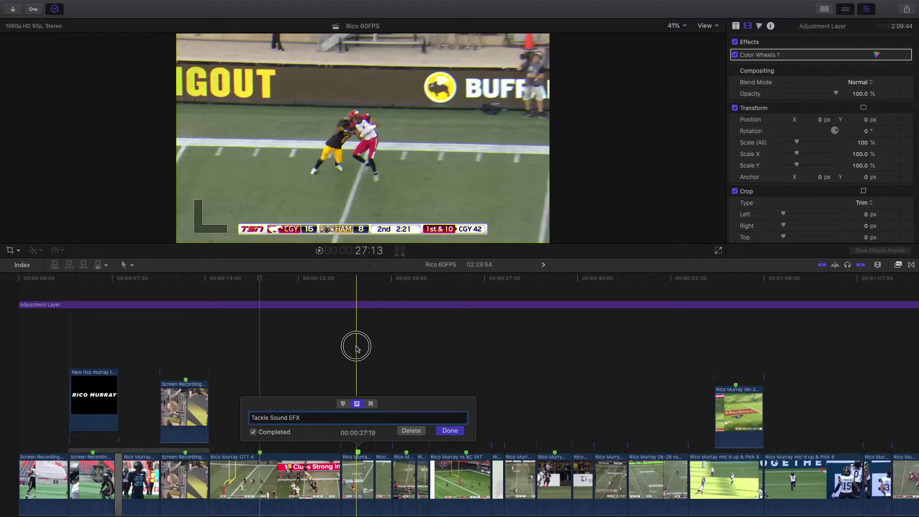
{"action": "left_click", "coordinate": [356, 453]}
{"action": "double_click", "coordinate": [358, 453]}
{"action": "left_click", "coordinate": [357, 408]}
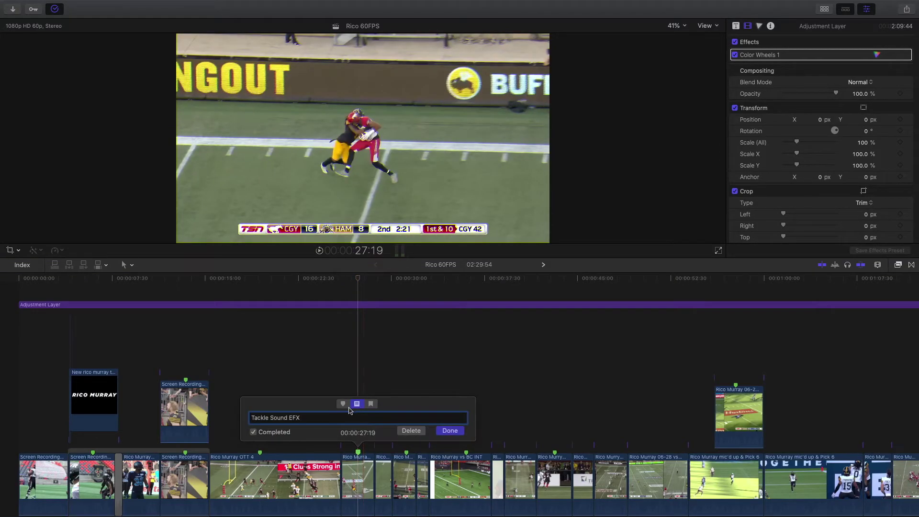
{"action": "key", "text": "Return"}
Step: Mark the Tackle Sound EFX marker at 00:00:27:19 as completed and examine the sound effect clips beneath it
{"action": "double_click", "coordinate": [358, 452]}
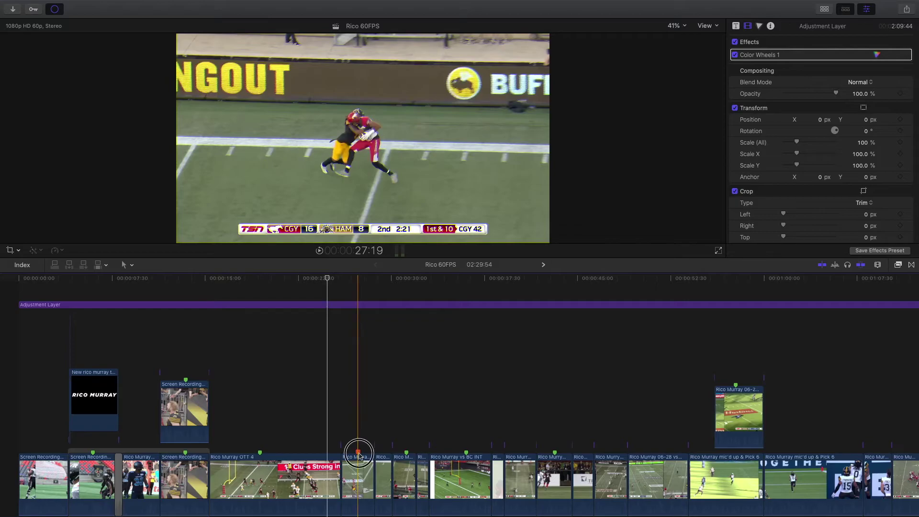
{"action": "left_click", "coordinate": [253, 432]}
{"action": "scroll", "coordinate": [297, 375], "scroll_direction": "down", "scroll_amount": 4}
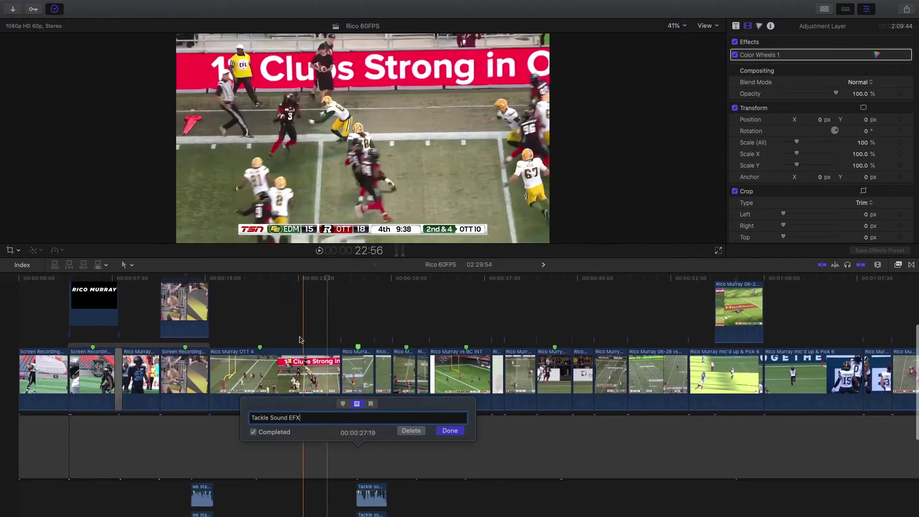
{"action": "scroll", "coordinate": [554, 345], "scroll_direction": "down", "scroll_amount": 5}
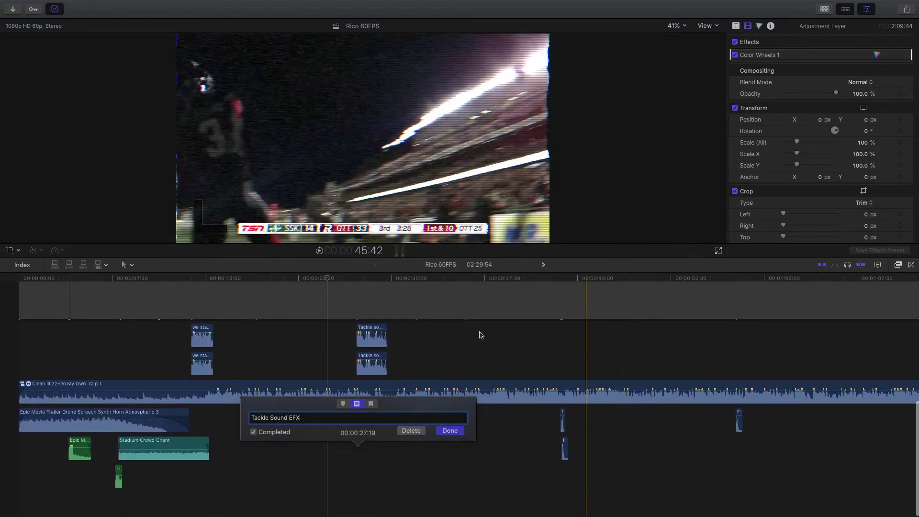
{"action": "left_click", "coordinate": [328, 326]}
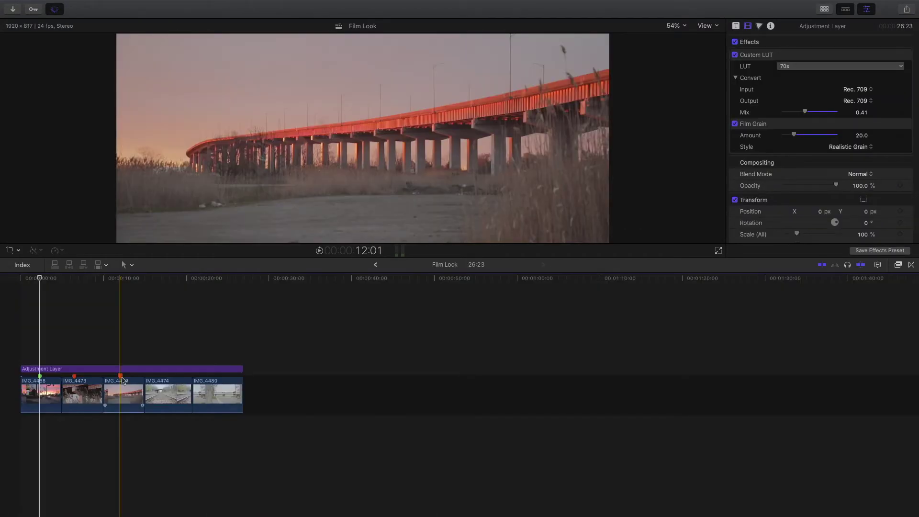
Step: Check the Ken Burns Out to-do marker on clip IMG_4469 in the Film Look project and cut it from the clip
{"action": "left_click", "coordinate": [123, 375]}
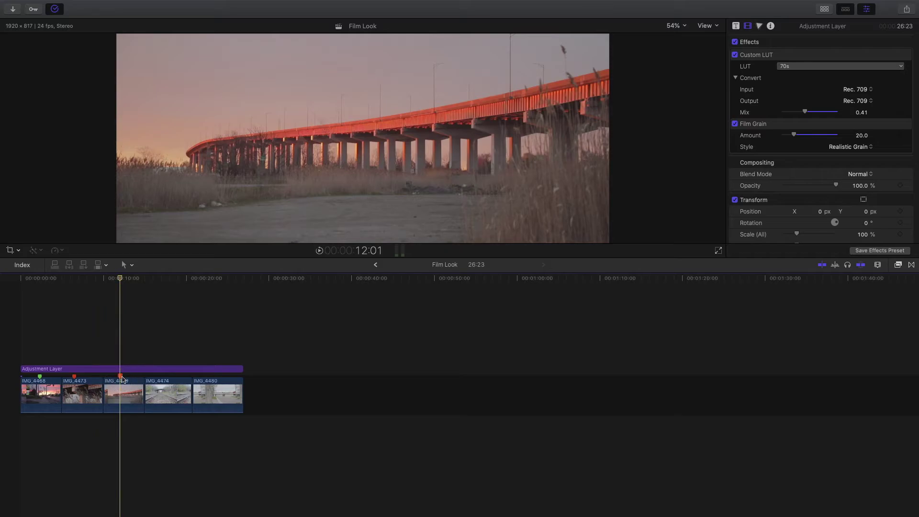
{"action": "double_click", "coordinate": [121, 376]}
{"action": "left_click", "coordinate": [101, 299]}
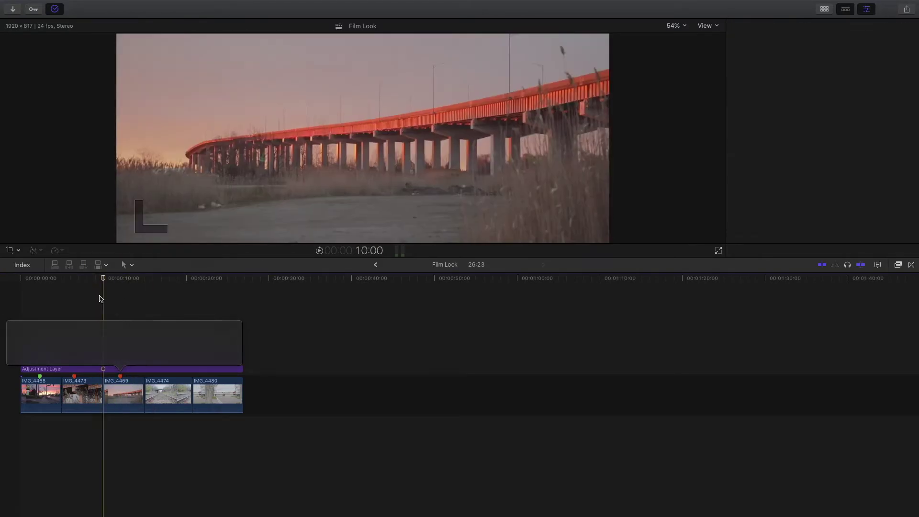
{"action": "left_click", "coordinate": [160, 369]}
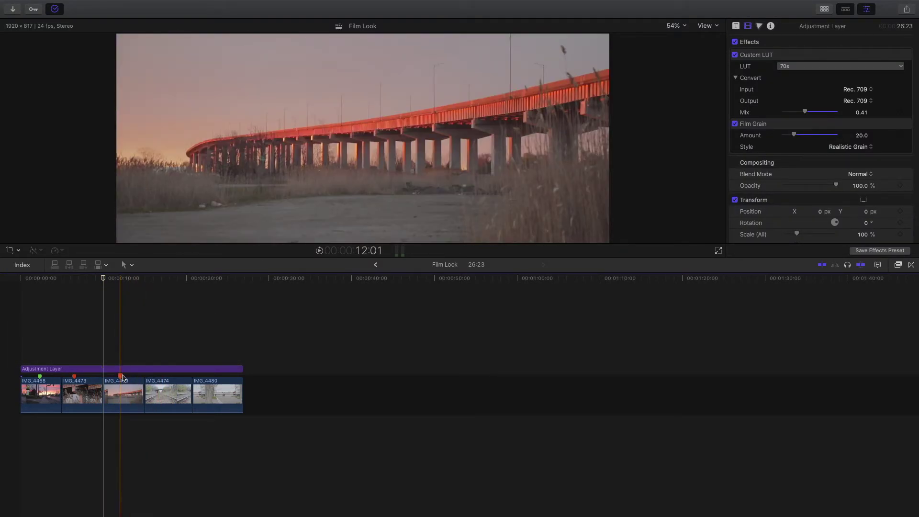
{"action": "left_click", "coordinate": [123, 377]}
{"action": "right_click", "coordinate": [123, 375]}
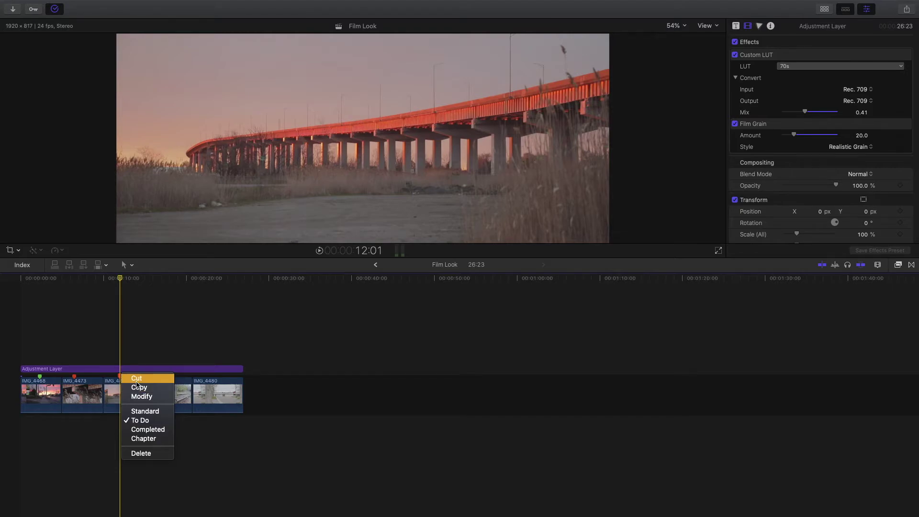
{"action": "left_click", "coordinate": [136, 382]}
Step: Paste the cut Ken Burns Out marker onto clip IMG_4474 at 00:00:18:05 and open it to check its details
{"action": "left_click", "coordinate": [171, 386]}
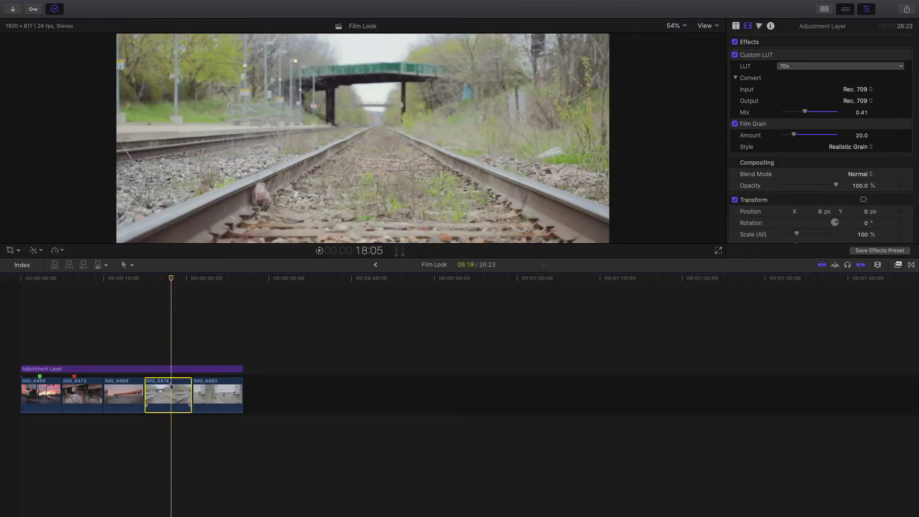
{"action": "key", "text": "super+v"}
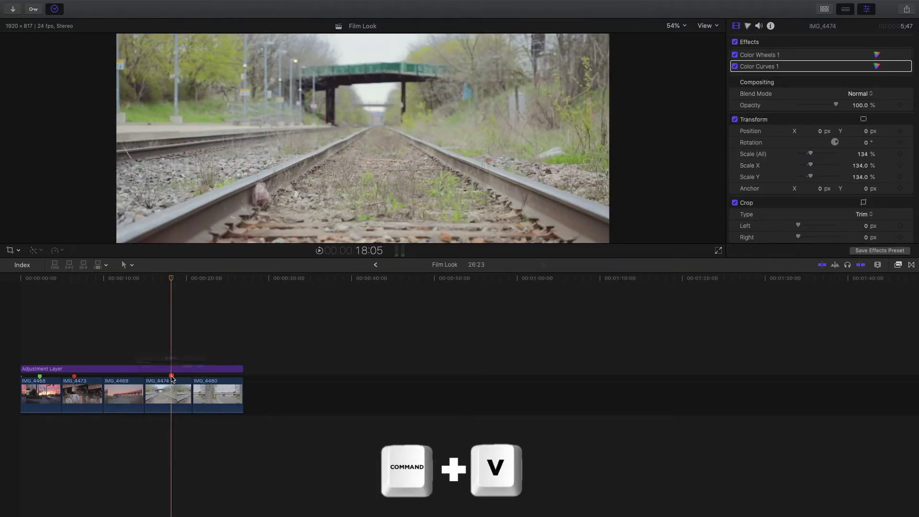
{"action": "double_click", "coordinate": [171, 377]}
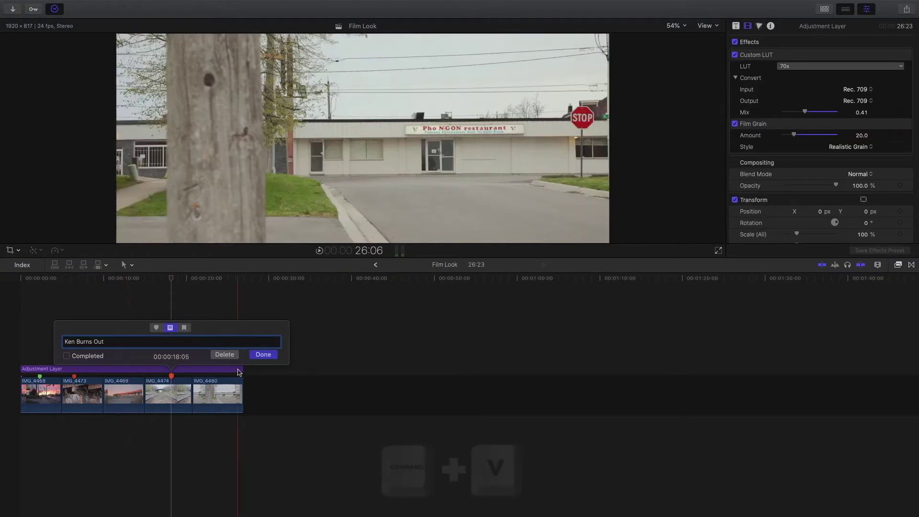
Step: Add a standard marker at 00:00:22:14 on clip IMG_4480 and nudge it right to 00:00:22:16
{"action": "left_click", "coordinate": [207, 377]}
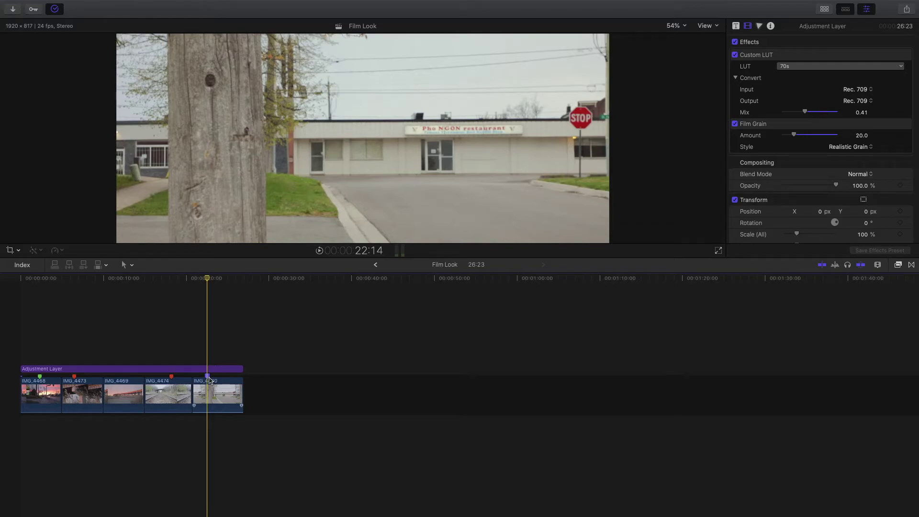
{"action": "left_click", "coordinate": [266, 14]}
{"action": "mouse_move", "coordinate": [384, 219]}
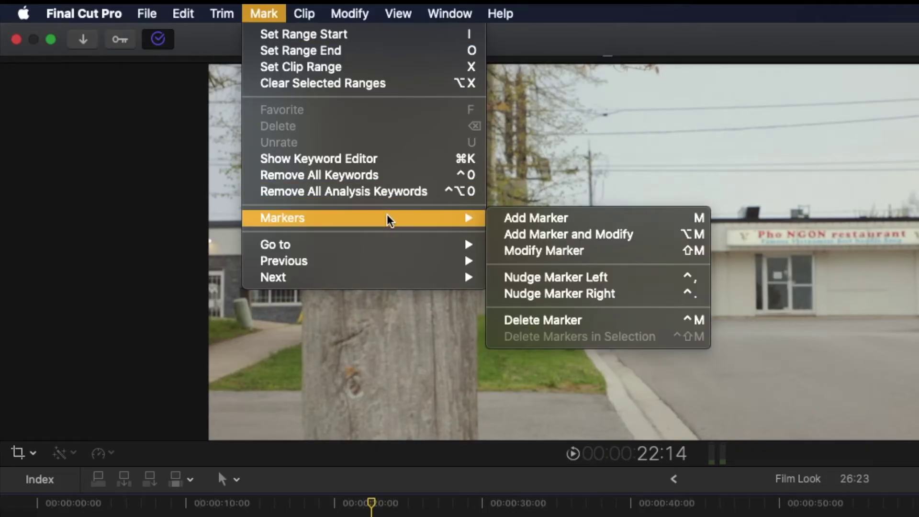
{"action": "left_click", "coordinate": [539, 294]}
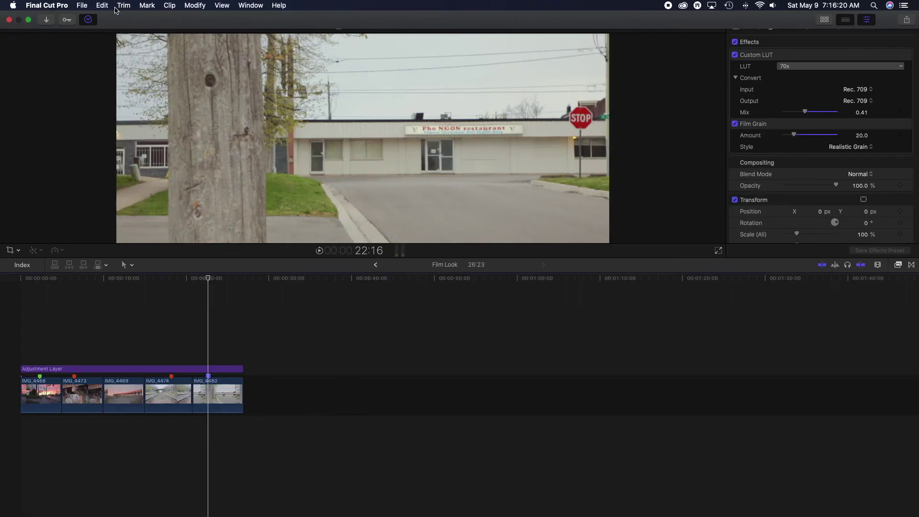
Step: Nudge the marker on clip IMG_4480 left by one frame to 00:00:22:15
{"action": "left_click", "coordinate": [147, 5]}
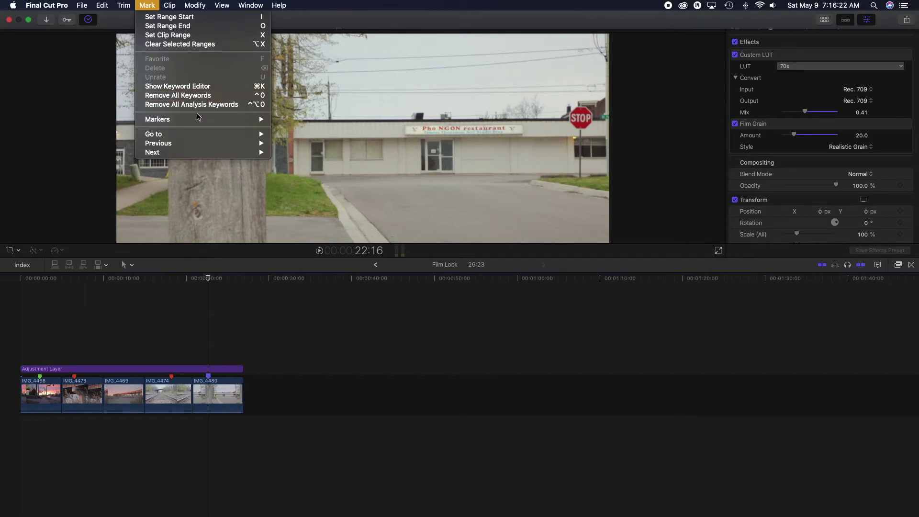
{"action": "mouse_move", "coordinate": [201, 120]}
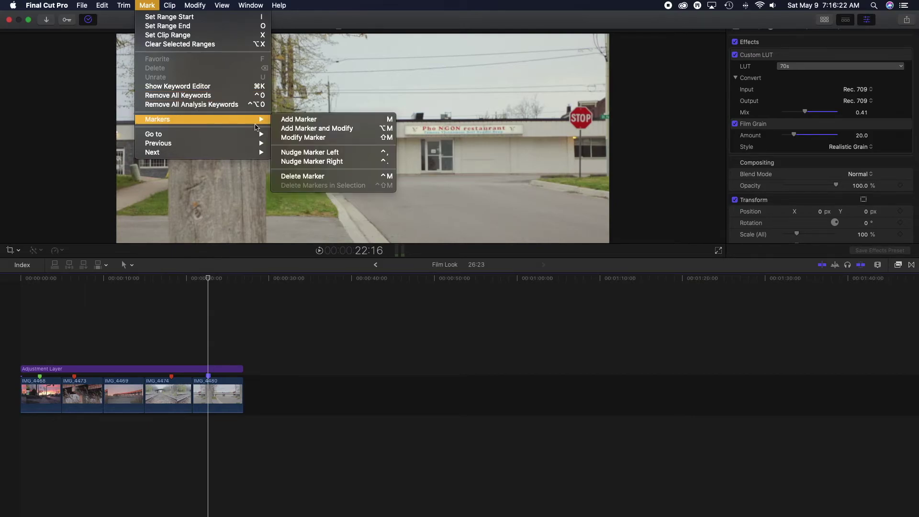
{"action": "left_click", "coordinate": [316, 153]}
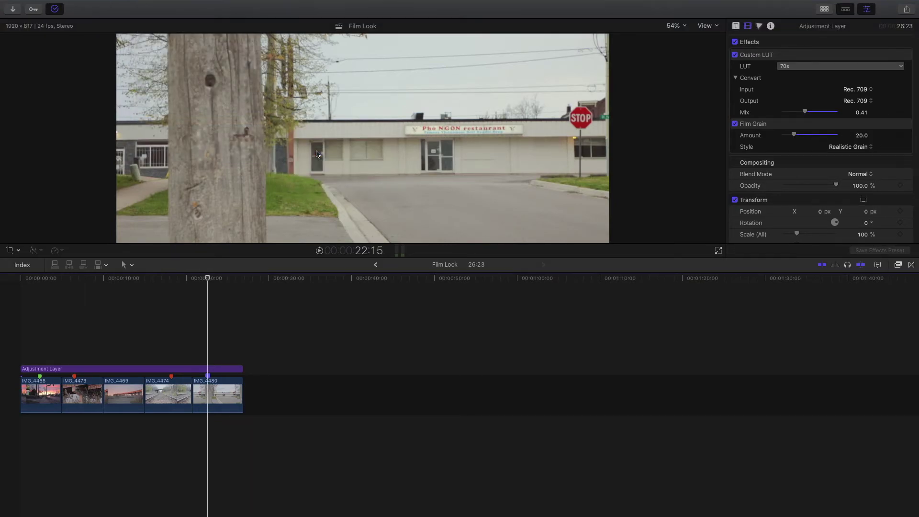
Step: Nudge the marker on clip IMG_4480 right frame by frame to 00:00:22:20
{"action": "key", "text": "Right"}
{"action": "key", "text": "Right"}
{"action": "key", "text": "Right"}
{"action": "key", "text": "Right"}
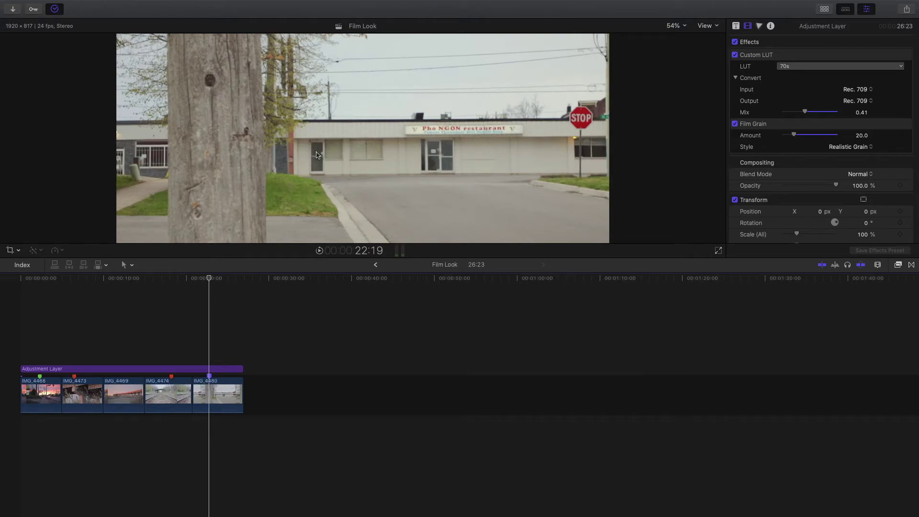
{"action": "key", "text": "ctrl+period"}
{"action": "key", "text": "ctrl+period"}
{"action": "key", "text": "ctrl+period"}
{"action": "key", "text": "ctrl+period"}
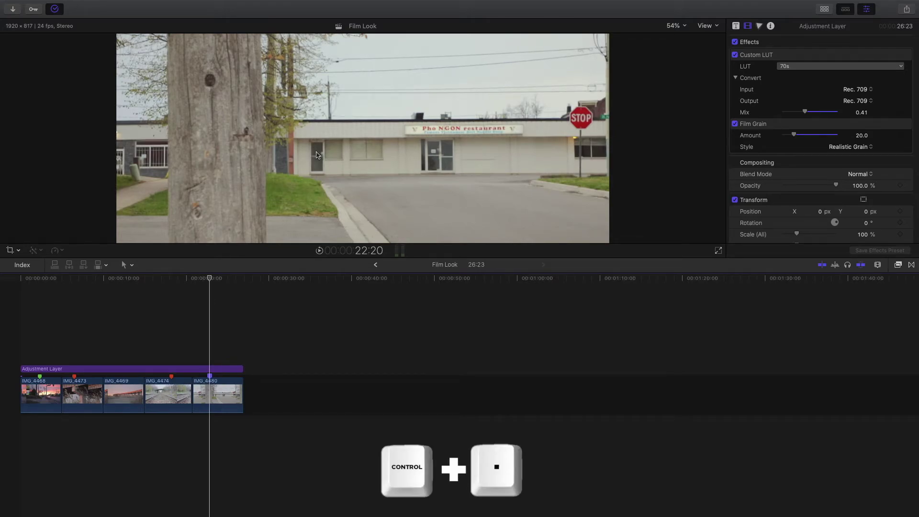
Step: Continue nudging the marker on clip IMG_4480 right frame by frame to 00:00:23:04
{"action": "key", "text": "ctrl+period"}
{"action": "key", "text": "ctrl+period"}
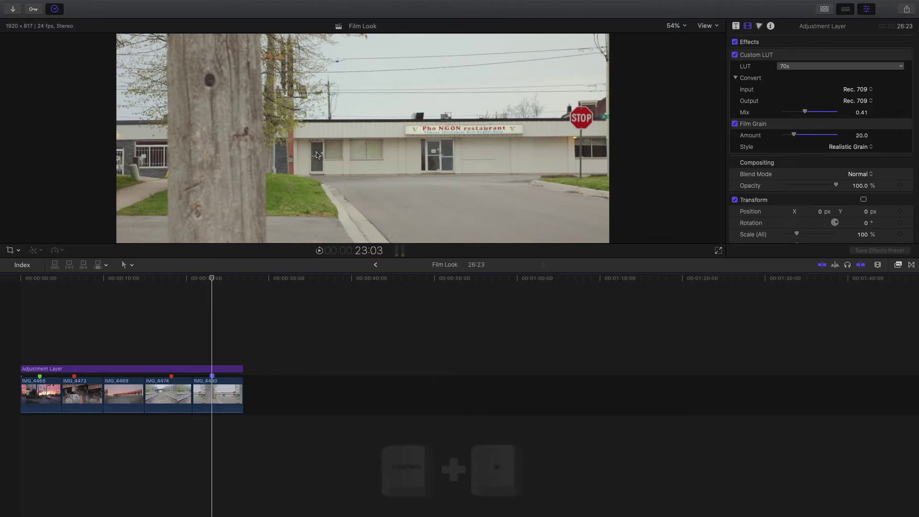
{"action": "key", "text": "ctrl+period"}
{"action": "key", "text": "ctrl+period"}
Step: Nudge the marker on clip IMG_4480 left frame by frame to 00:00:22:14
{"action": "key", "text": "ctrl+comma"}
{"action": "key", "text": "ctrl+comma"}
{"action": "key", "text": "ctrl+comma"}
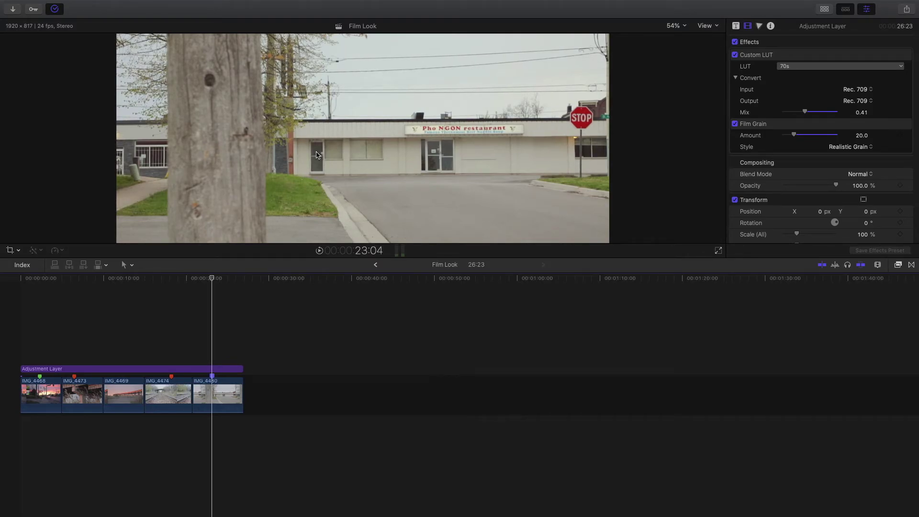
{"action": "key", "text": "ctrl+comma"}
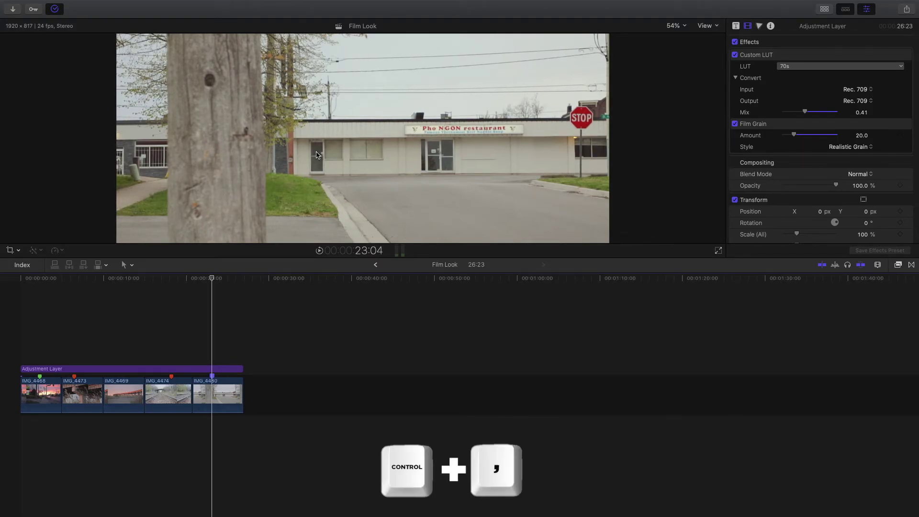
{"action": "key", "text": "ctrl+comma"}
{"action": "key", "text": "ctrl+comma"}
{"action": "key", "text": "ctrl+comma"}
{"action": "key", "text": "ctrl+comma"}
{"action": "key", "text": "ctrl+comma"}
{"action": "key", "text": "ctrl+comma"}
{"action": "key", "text": "ctrl+comma"}
{"action": "key", "text": "ctrl+comma"}
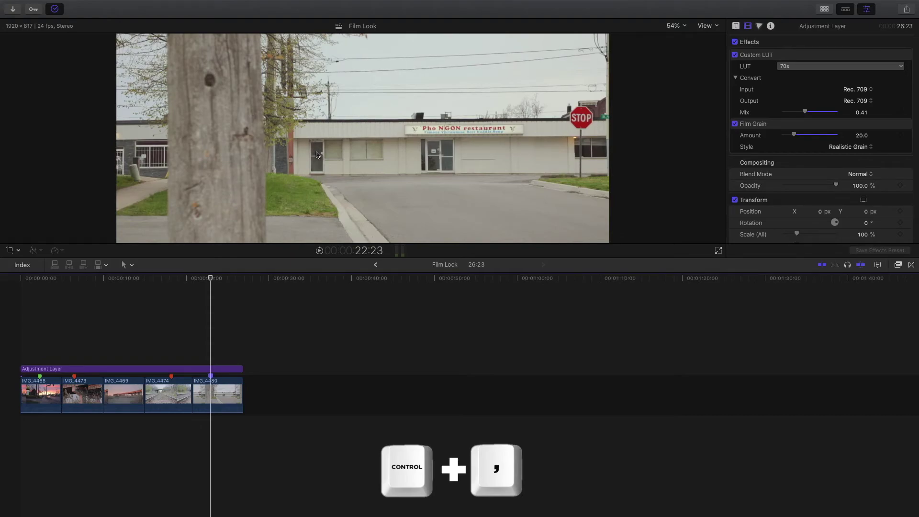
{"action": "key", "text": "ctrl+comma"}
{"action": "key", "text": "ctrl+comma"}
{"action": "key", "text": "ctrl+comma"}
{"action": "key", "text": "ctrl+comma"}
{"action": "key", "text": "ctrl+comma"}
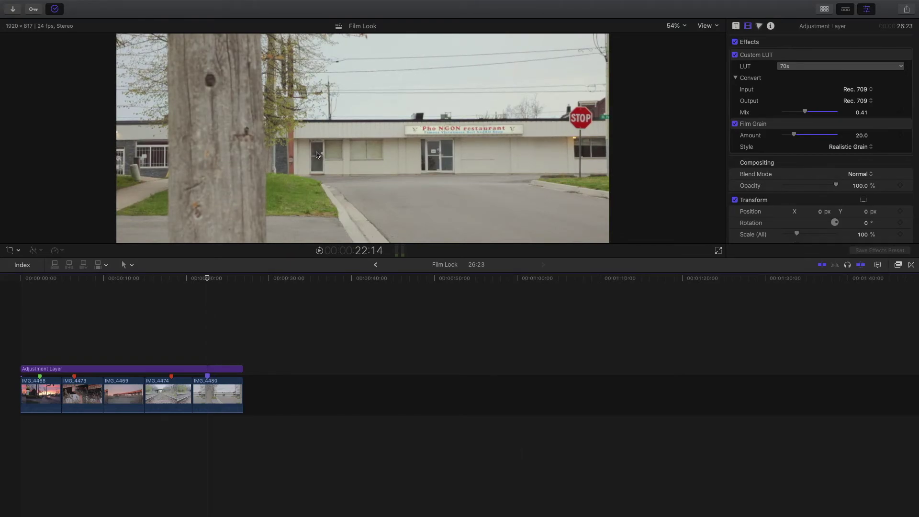
Step: Go back to the 10 Keyboard Shortcuts timeline and move the playhead to its first chapter marker at 00:00:15:38
{"action": "left_click", "coordinate": [39, 369]}
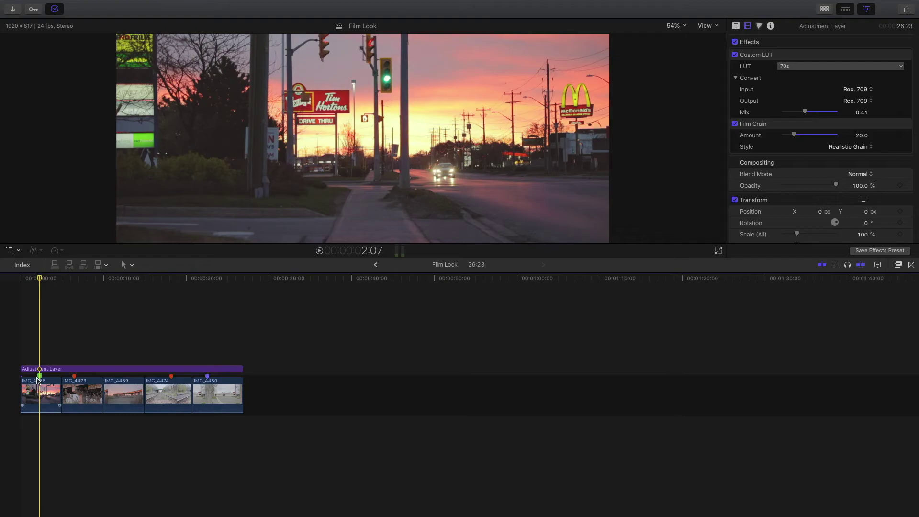
{"action": "left_click", "coordinate": [376, 265]}
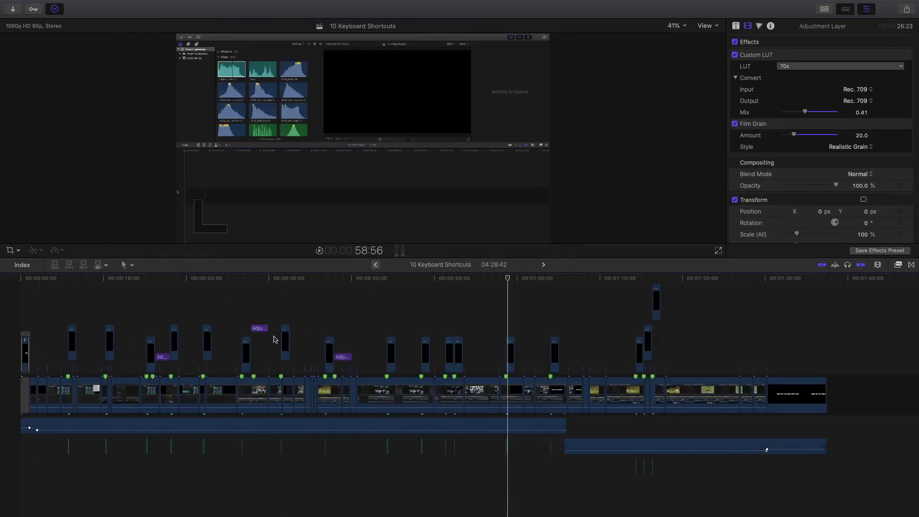
{"action": "left_click", "coordinate": [70, 306]}
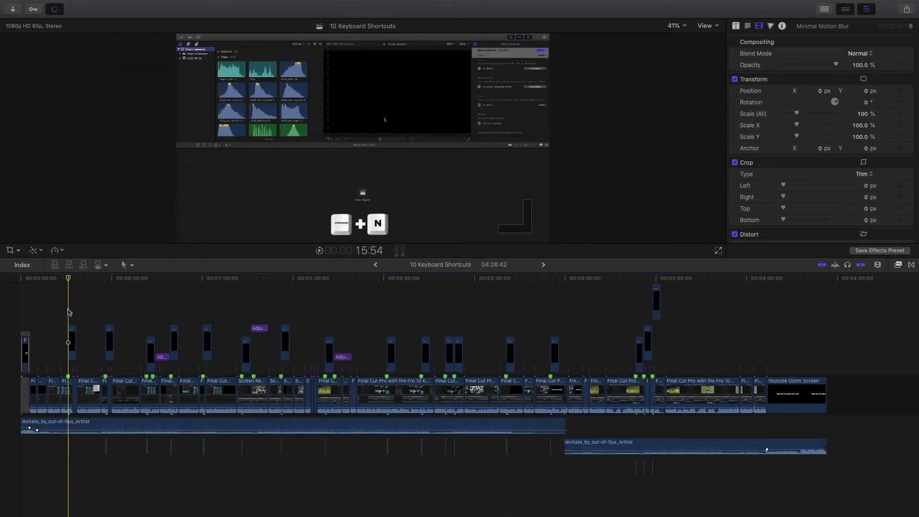
{"action": "left_click_drag", "start_coordinate": [87, 320], "coordinate": [68, 293]}
Step: Jump the playhead to the next marker at 00:00:28:02 in the 10 Keyboard Shortcuts timeline
{"action": "left_click", "coordinate": [149, 5]}
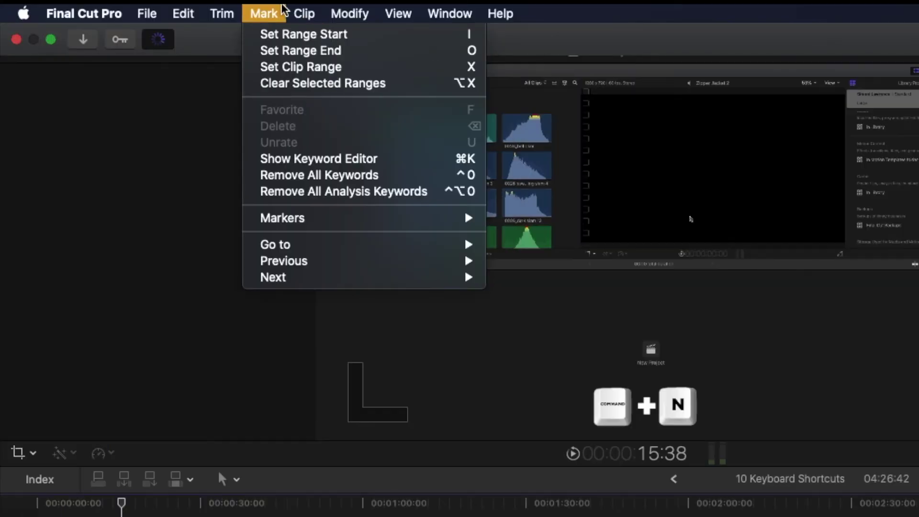
{"action": "mouse_move", "coordinate": [304, 279]}
{"action": "left_click", "coordinate": [510, 312]}
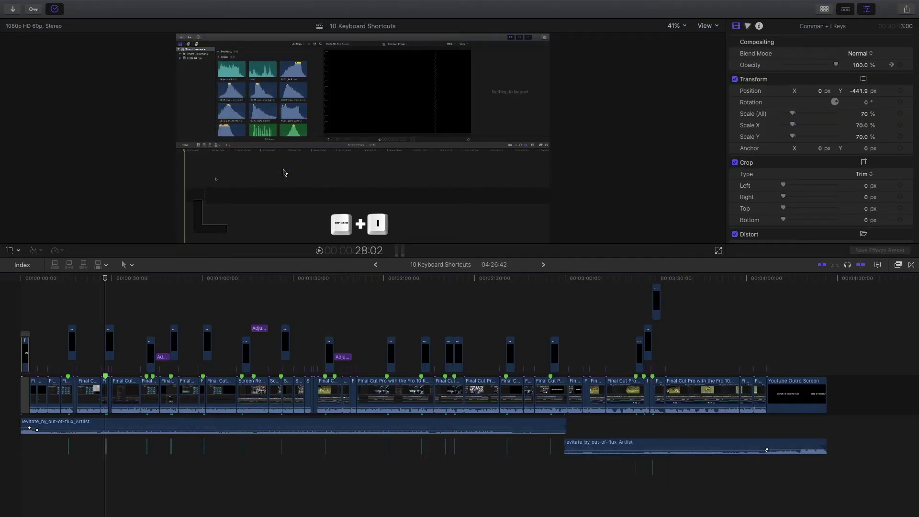
Step: Move the playhead forward marker by marker through the timeline to the one at 00:01:43:50
{"action": "mouse_move", "coordinate": [107, 2]}
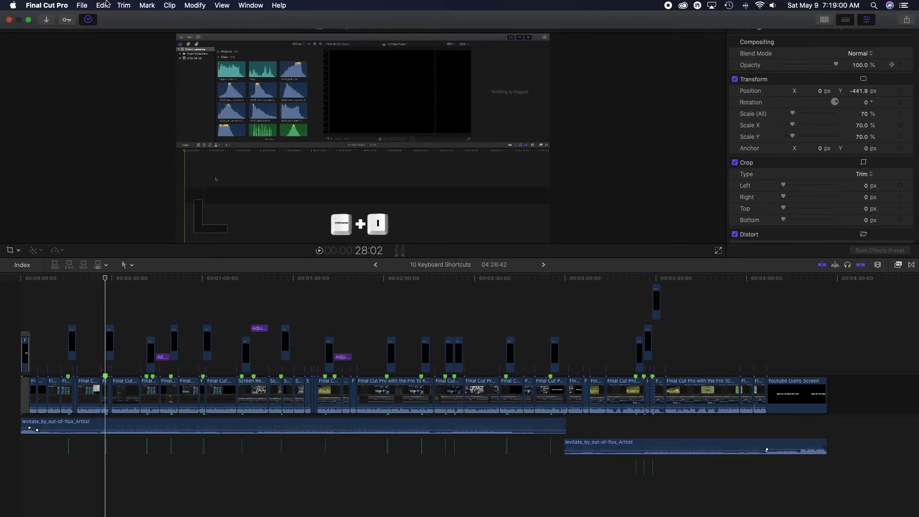
{"action": "key", "text": "ctrl+apostrophe"}
{"action": "key", "text": "ctrl+apostrophe"}
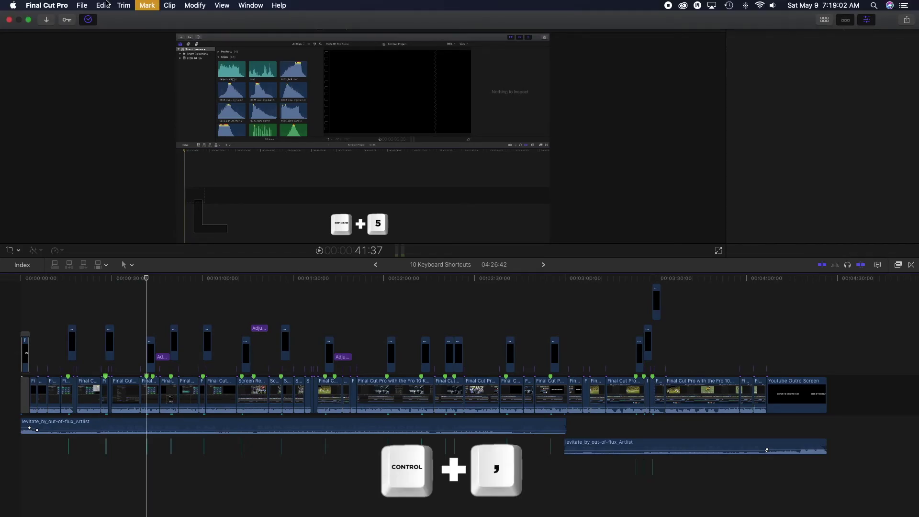
{"action": "key", "text": "ctrl+apostrophe"}
{"action": "key", "text": "ctrl+apostrophe"}
{"action": "key", "text": "ctrl+apostrophe"}
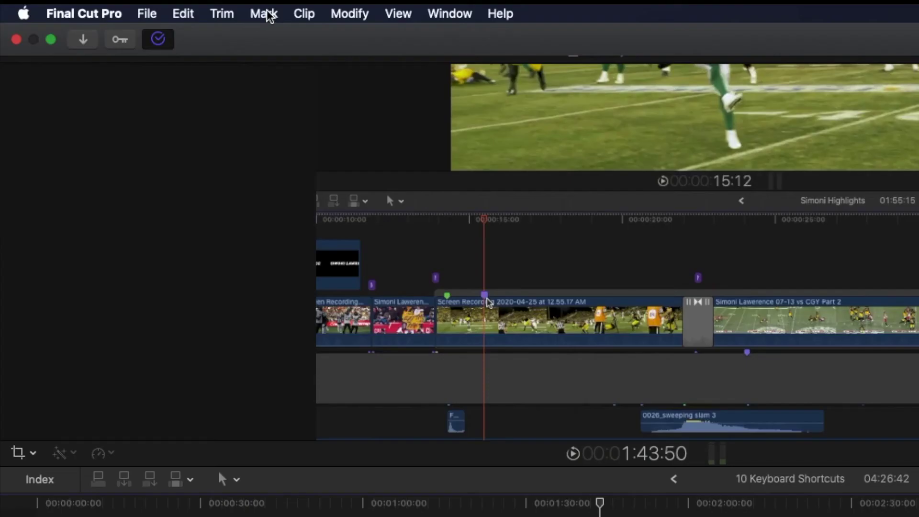
Step: Jump the playhead back to the previous marker at 00:01:40:40
{"action": "left_click", "coordinate": [147, 5]}
{"action": "mouse_move", "coordinate": [482, 263]}
{"action": "left_click", "coordinate": [503, 294]}
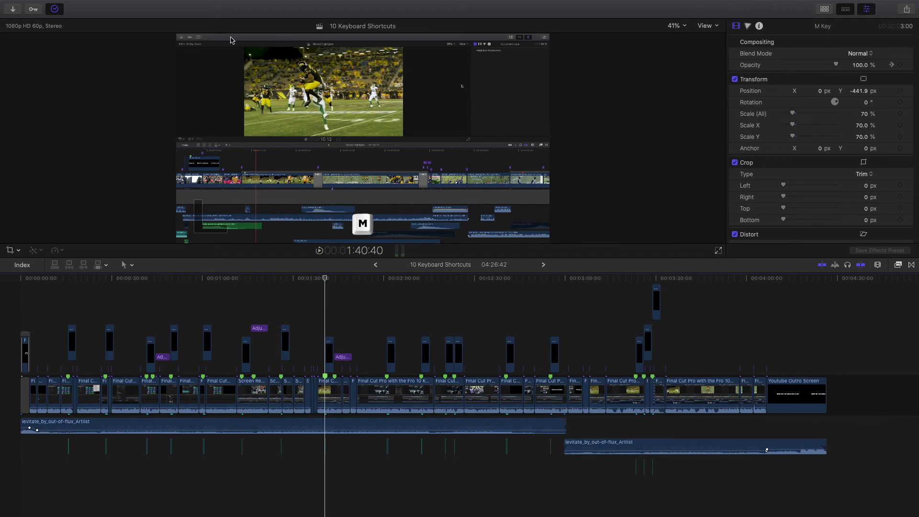
Step: Move the playhead backward marker by marker to the first chapter marker at 00:00:15:38
{"action": "key", "text": "ctrl+semicolon"}
{"action": "key", "text": "ctrl+semicolon"}
{"action": "key", "text": "ctrl+semicolon"}
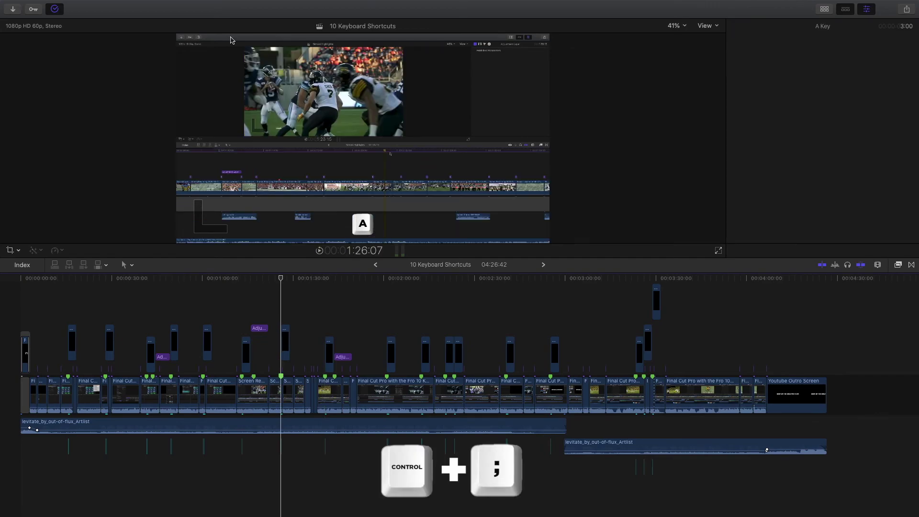
{"action": "key", "text": "ctrl+semicolon"}
{"action": "key", "text": "ctrl+semicolon"}
{"action": "key", "text": "ctrl+semicolon"}
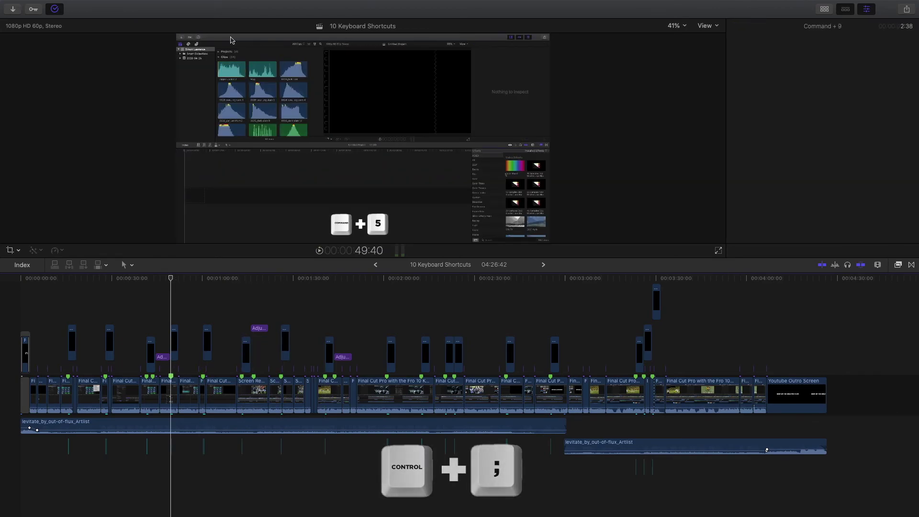
{"action": "key", "text": "ctrl+semicolon"}
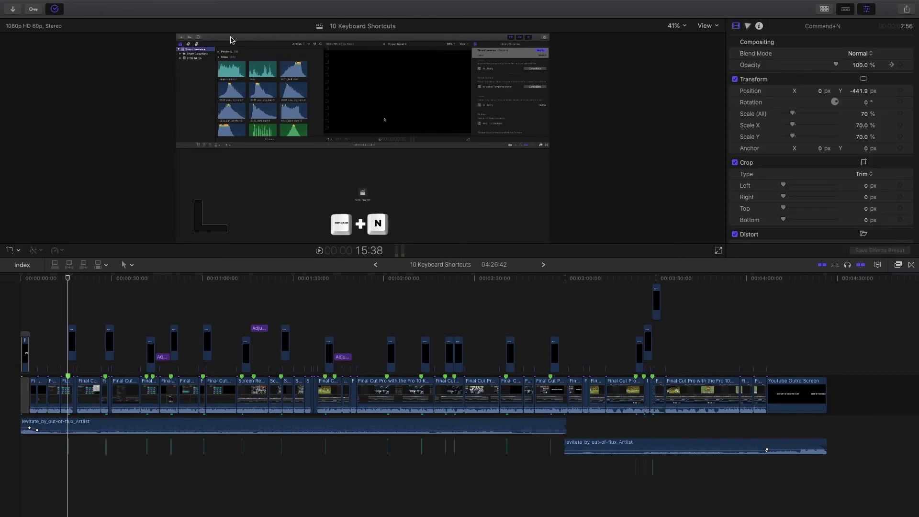